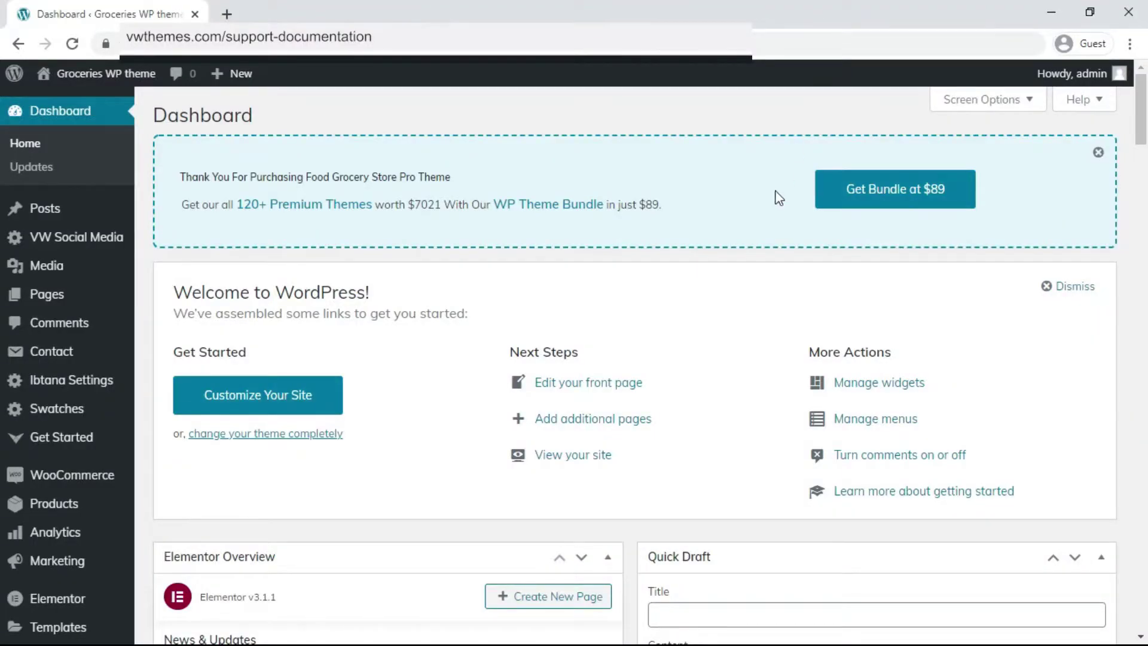
- Title the new page 'Blog with left sidebar' and paste a Lorem Ipsum paragraph
mouse_move(117, 297)
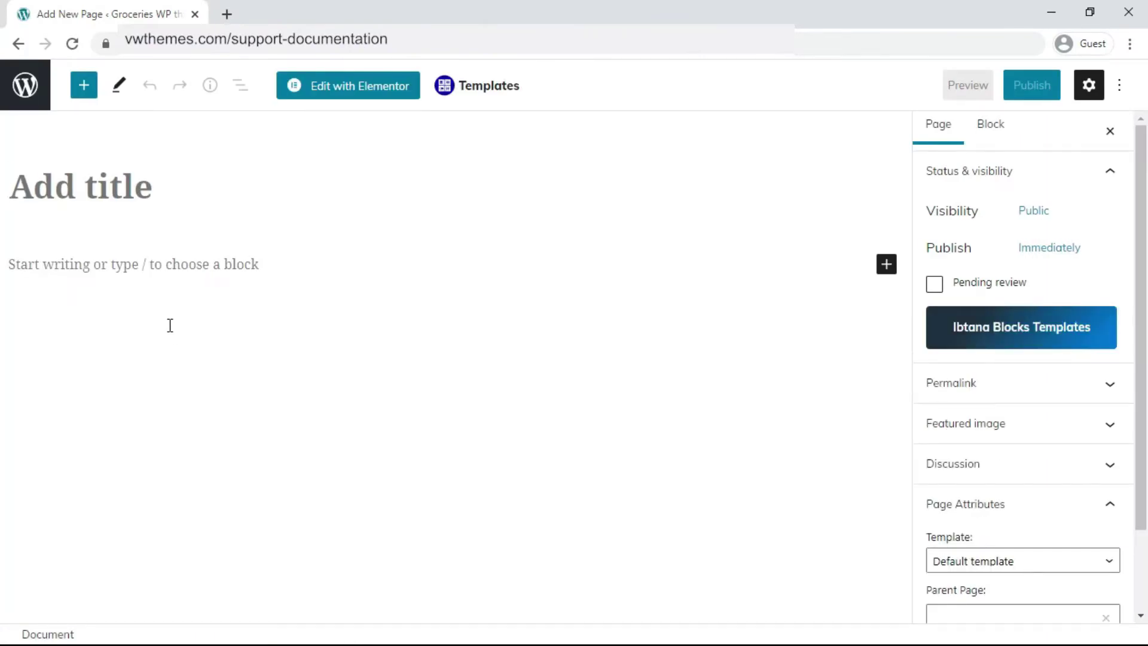
text(Blo)
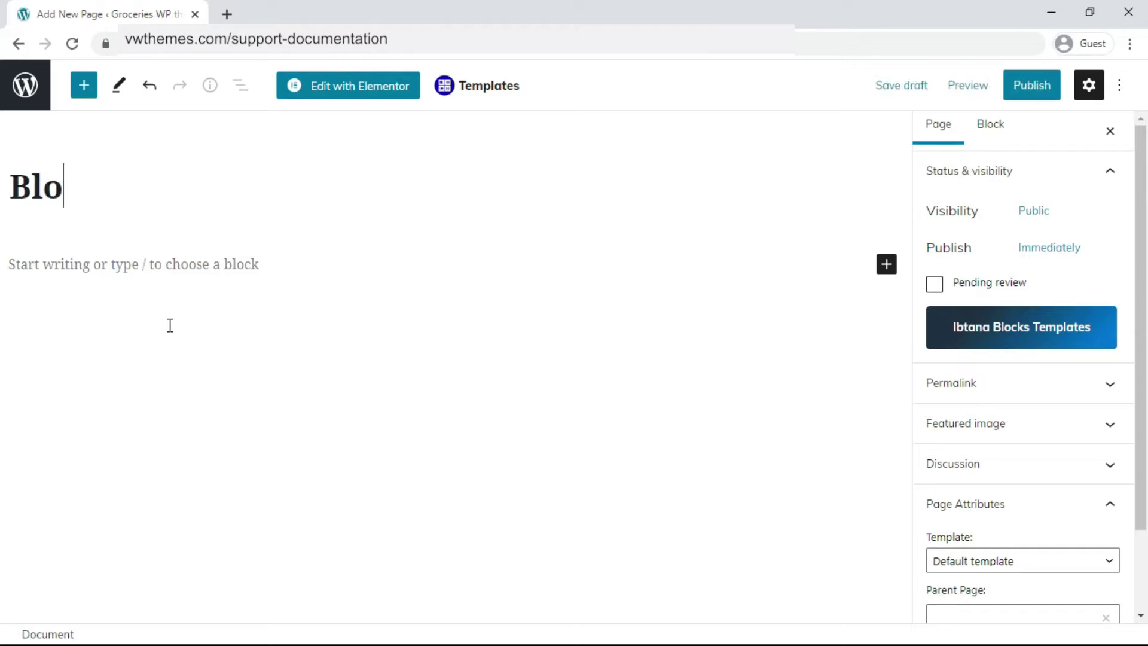
text(g with left sidebar)
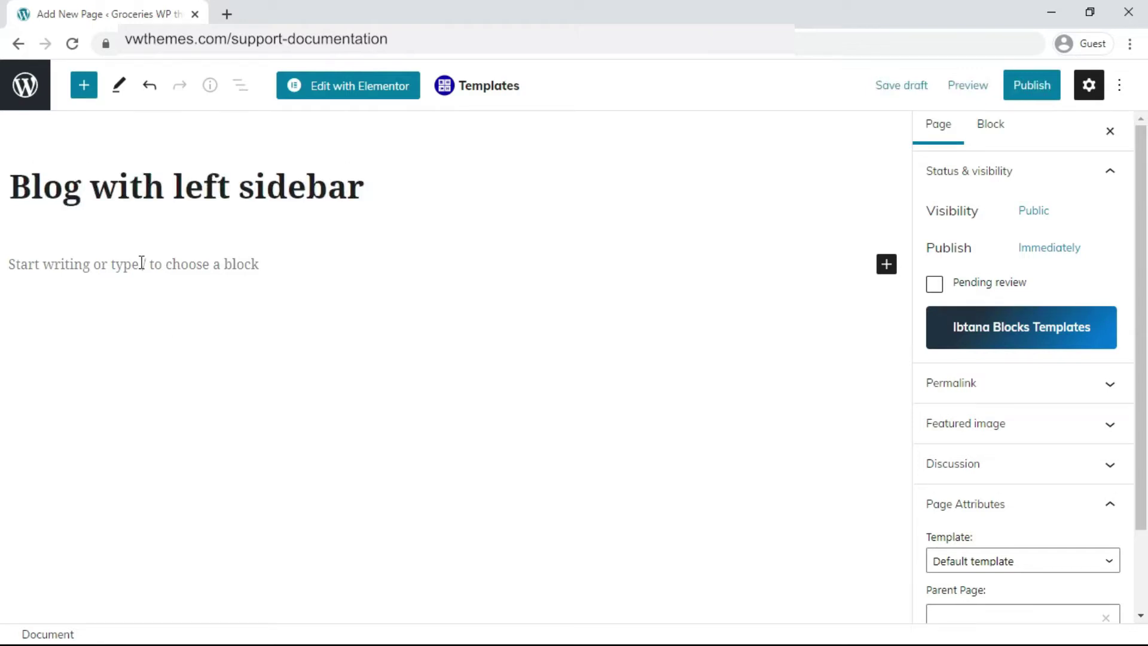
click(140, 263)
text(Lorem Ipsum is simply dummy text of the printing and typesetting industry. Lorem Ipsum has been the industry’s standard dummy text ever since the 1500s, when an unknown printer took a galley of type and scrambled it to make a type specimen book. It has survived not only five centuries)
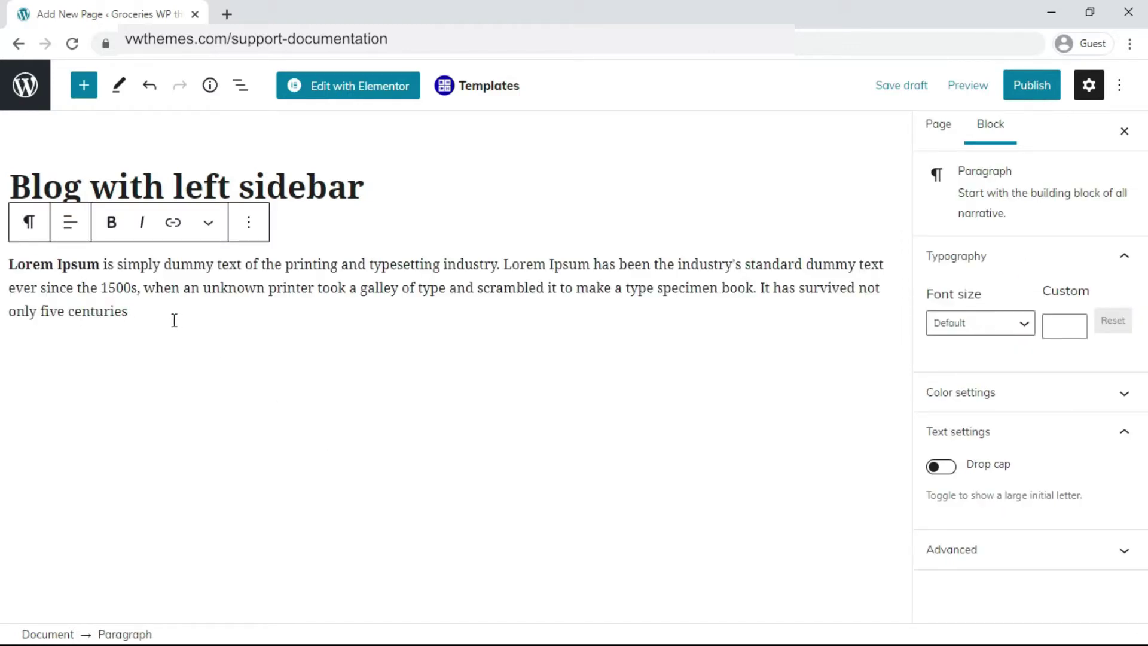
- Apply the Blog with Left Sidebar template and publish the page
click(929, 141)
scroll(929, 179, down, 2)
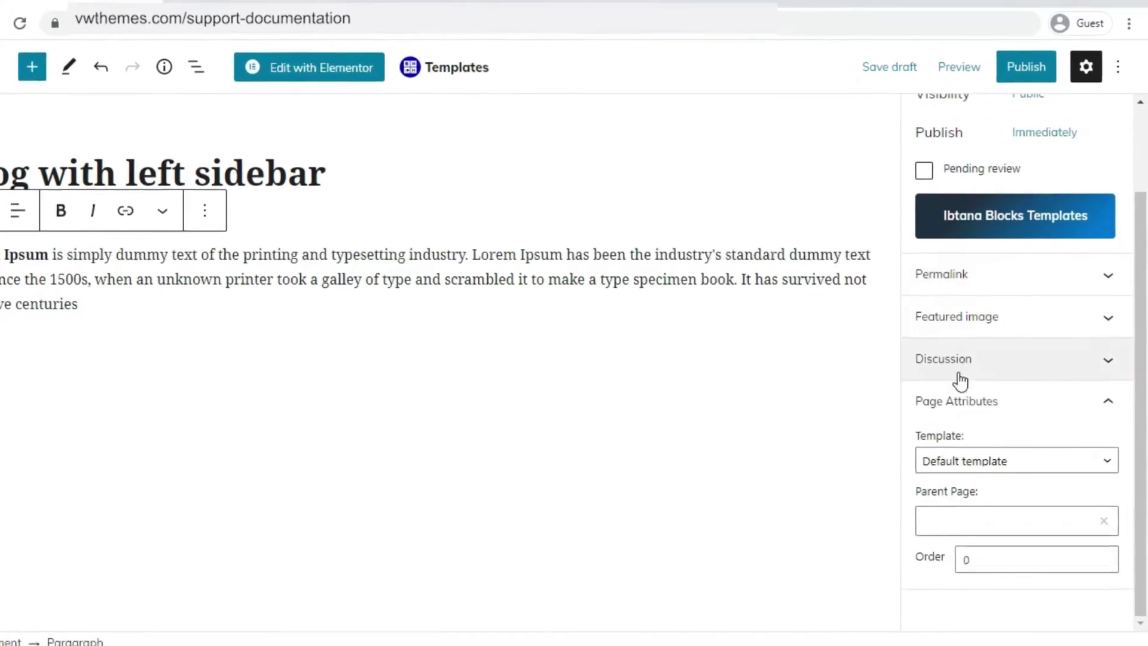
click(971, 462)
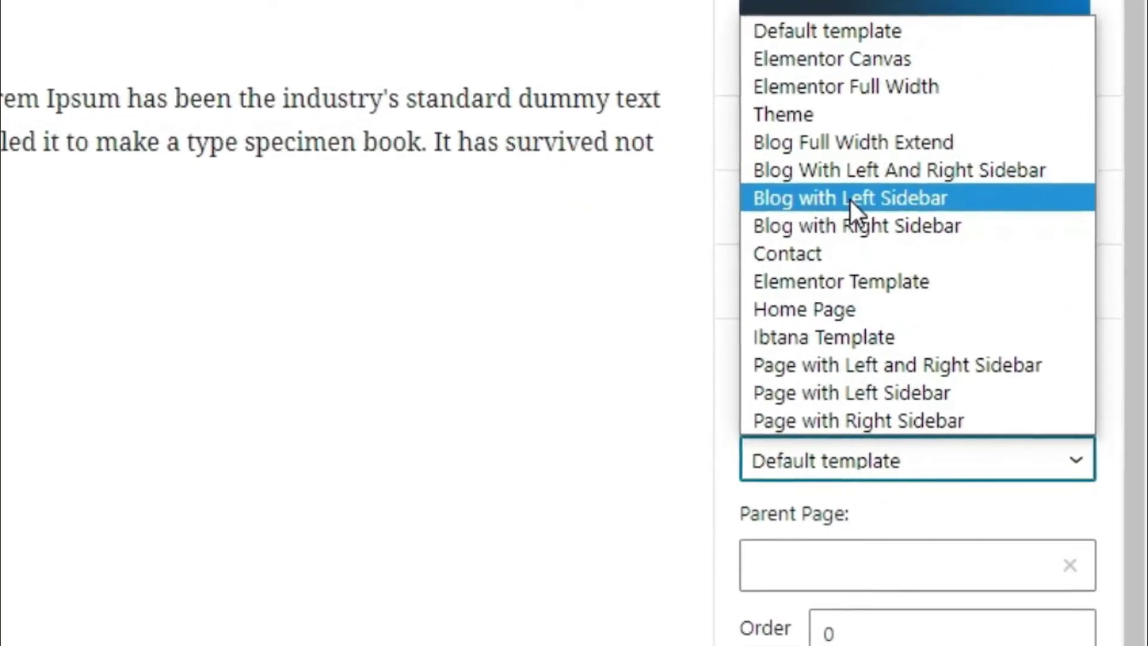
click(849, 228)
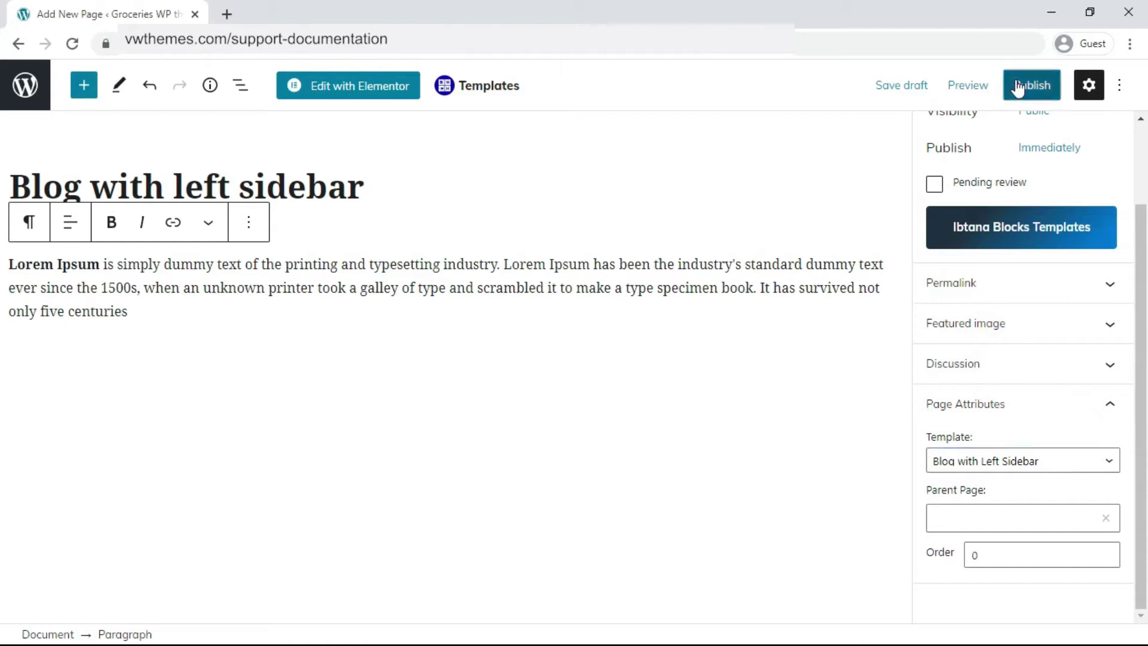
click(1018, 88)
click(987, 86)
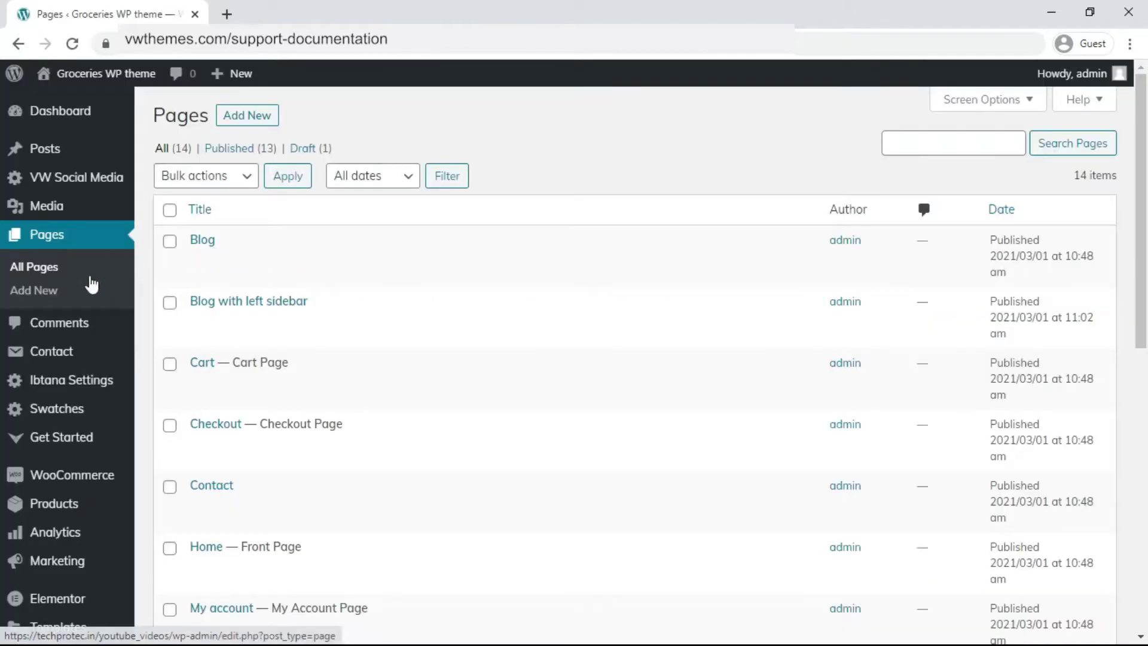
- Create a new page titled 'Blog with right sidebar' with a pasted Lorem Ipsum paragraph
click(39, 291)
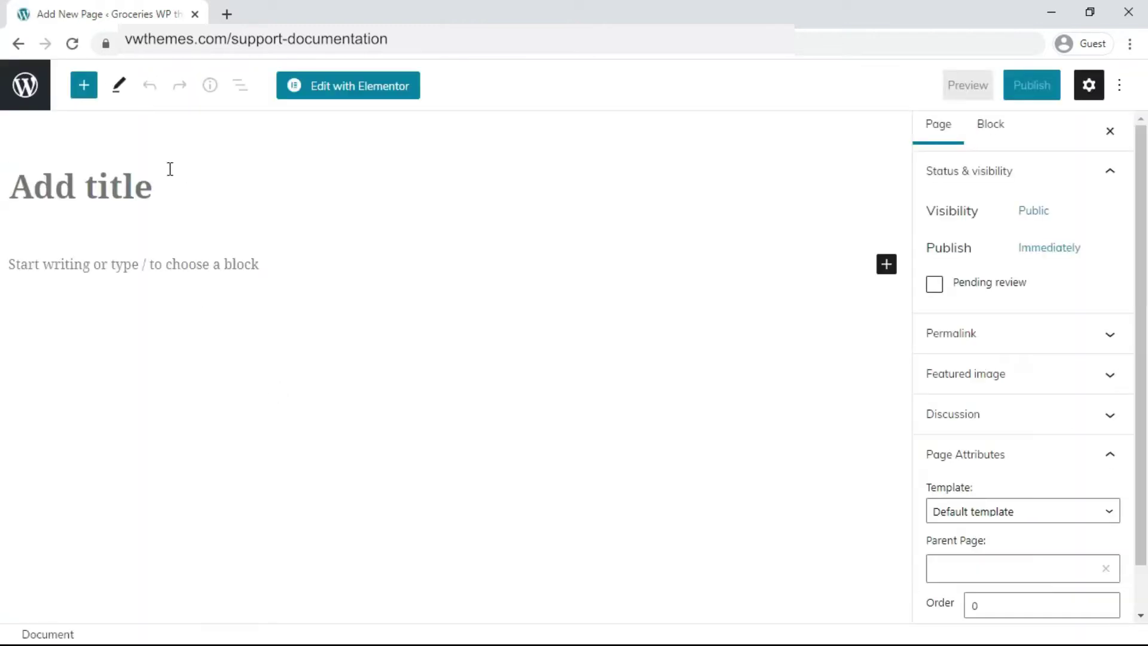
click(115, 203)
text(Bl)
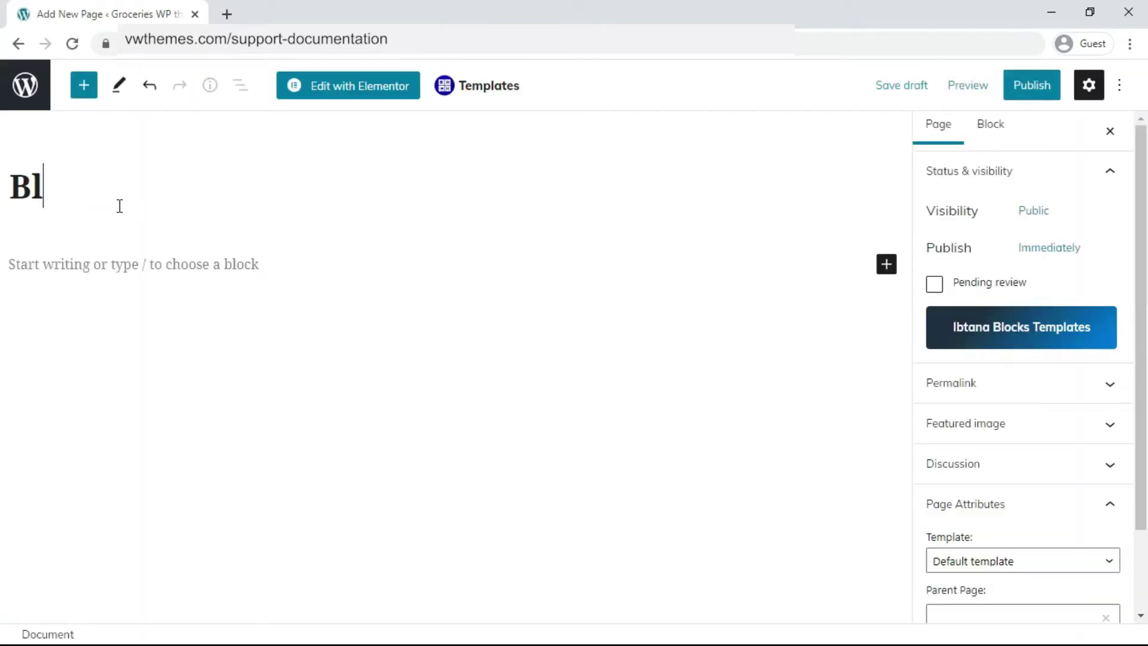
text(og with right sidebar)
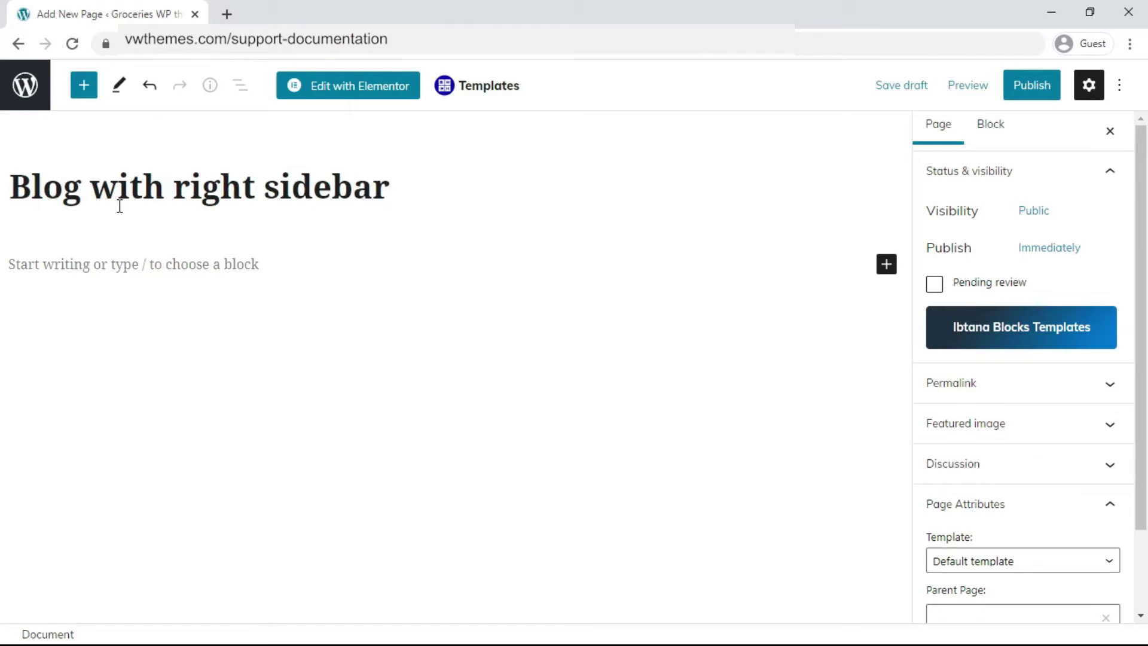
click(84, 258)
text(Lorem Ipsum is simply dummy text of the printing and typesetting industry. Lorem Ipsum has been the industry's standard dummy text ever since the 1500s, when an unknown printer took a galley of type and scrambled it to make a type specimen book. It has survived not only five centuries)
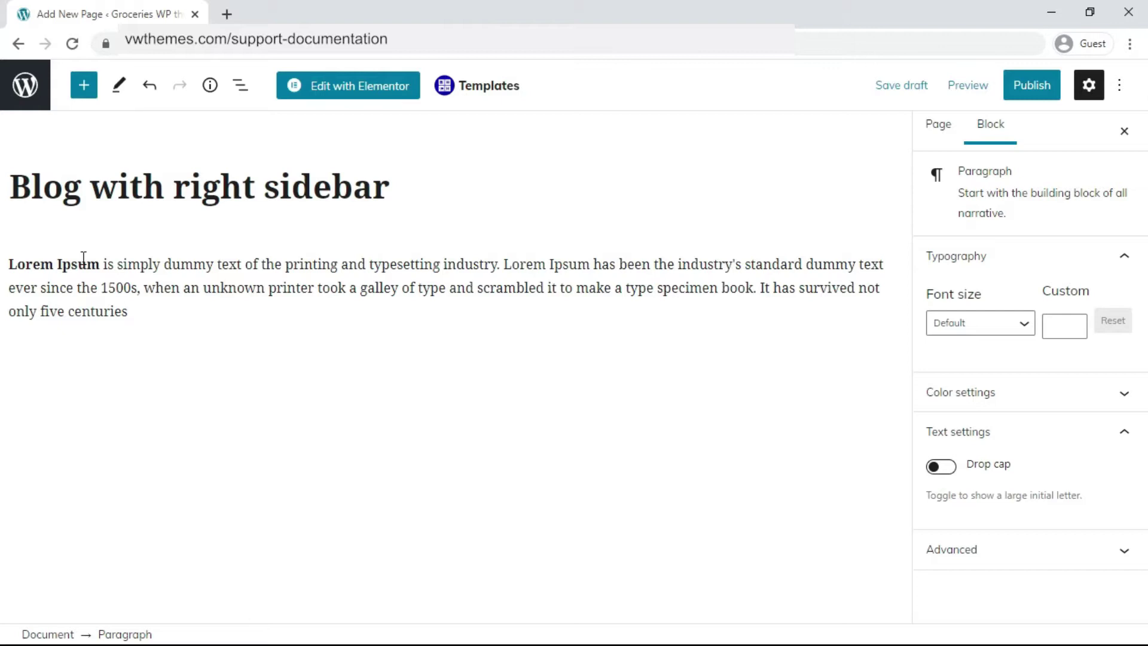
- Apply the Blog with Right Sidebar template, publish the page, and return to the admin area
click(944, 127)
scroll(959, 284, down, 2)
click(989, 465)
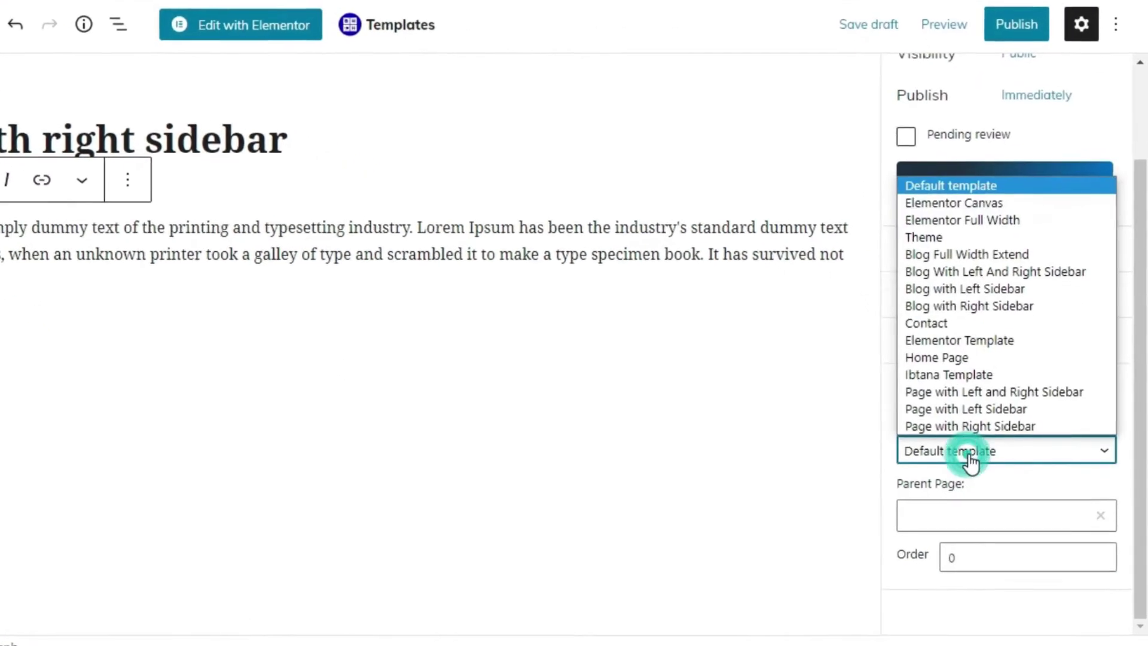
click(968, 305)
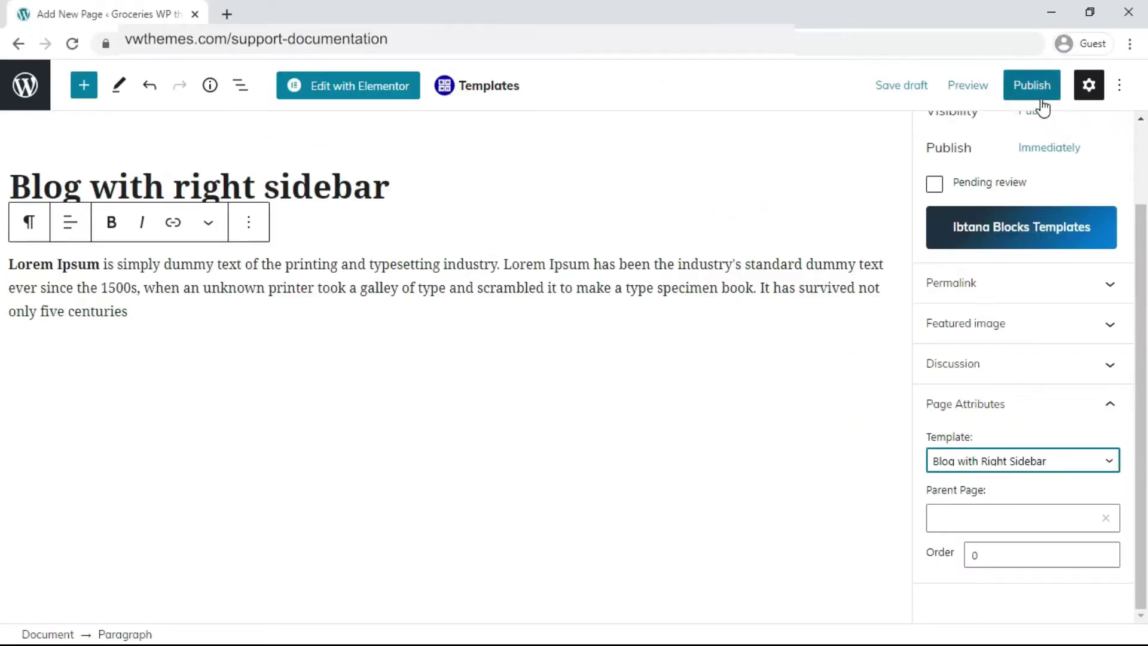
click(1037, 96)
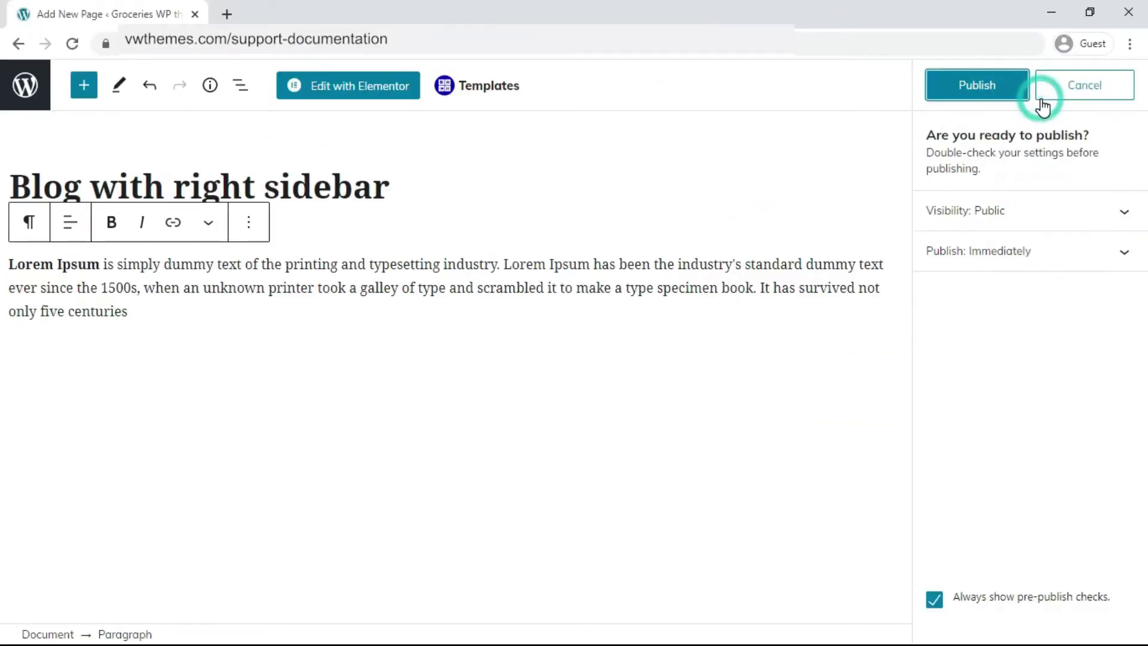
click(997, 105)
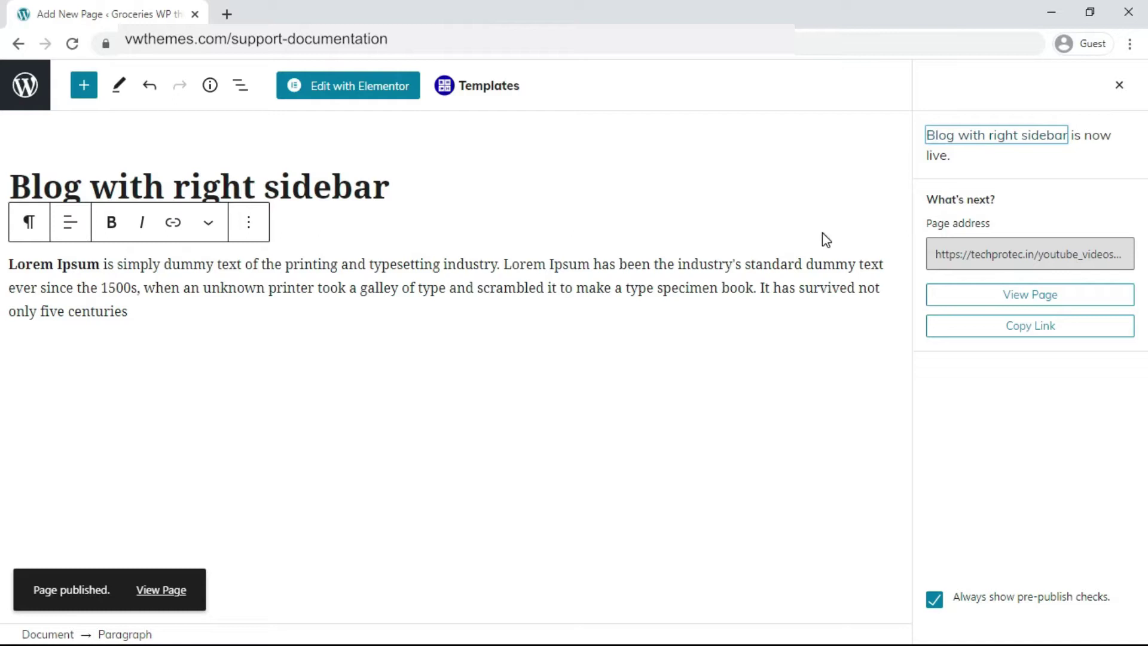
right_click(29, 84)
click(24, 88)
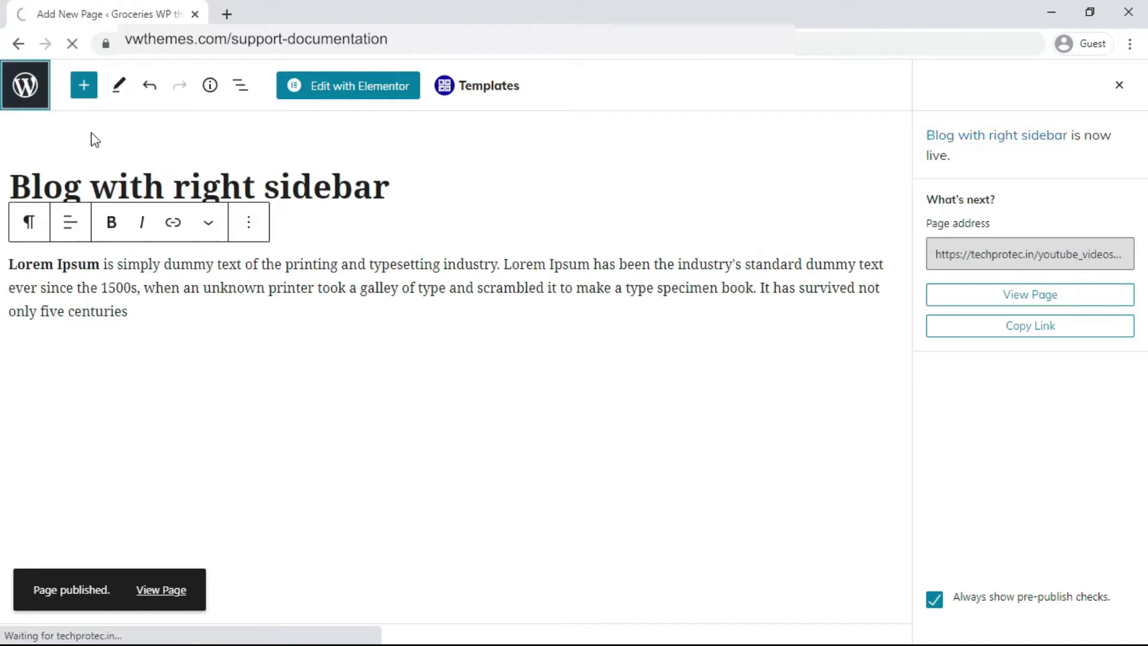
- From the live site, open the Customizer on menu 1 and list pages available to add
click(321, 7)
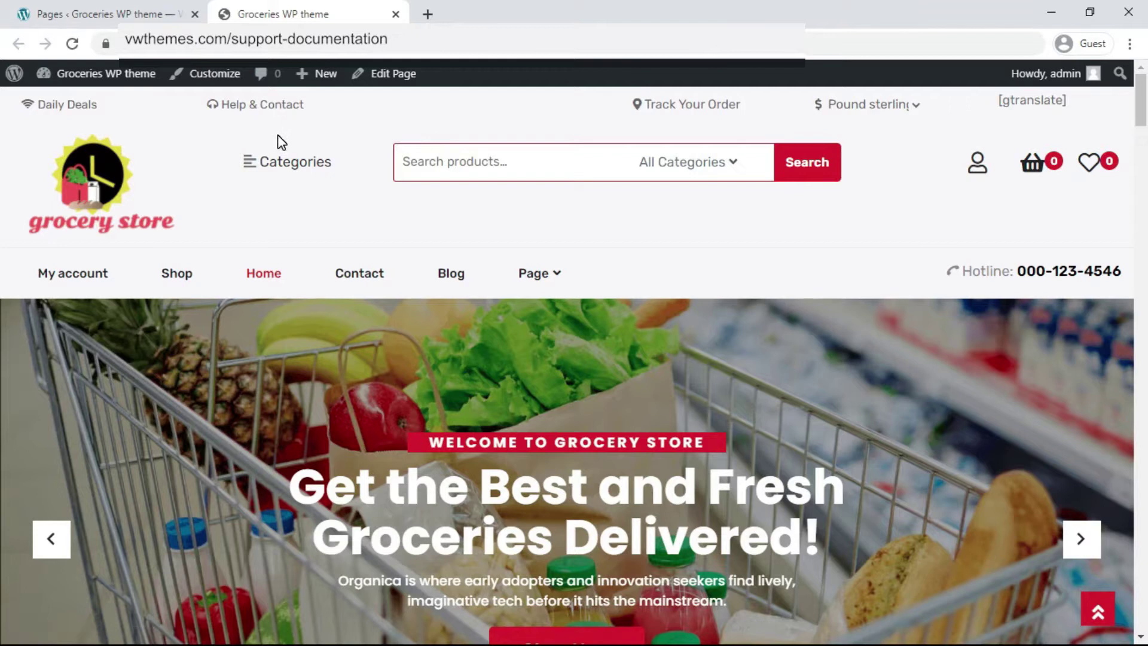
scroll(278, 136, down, 1)
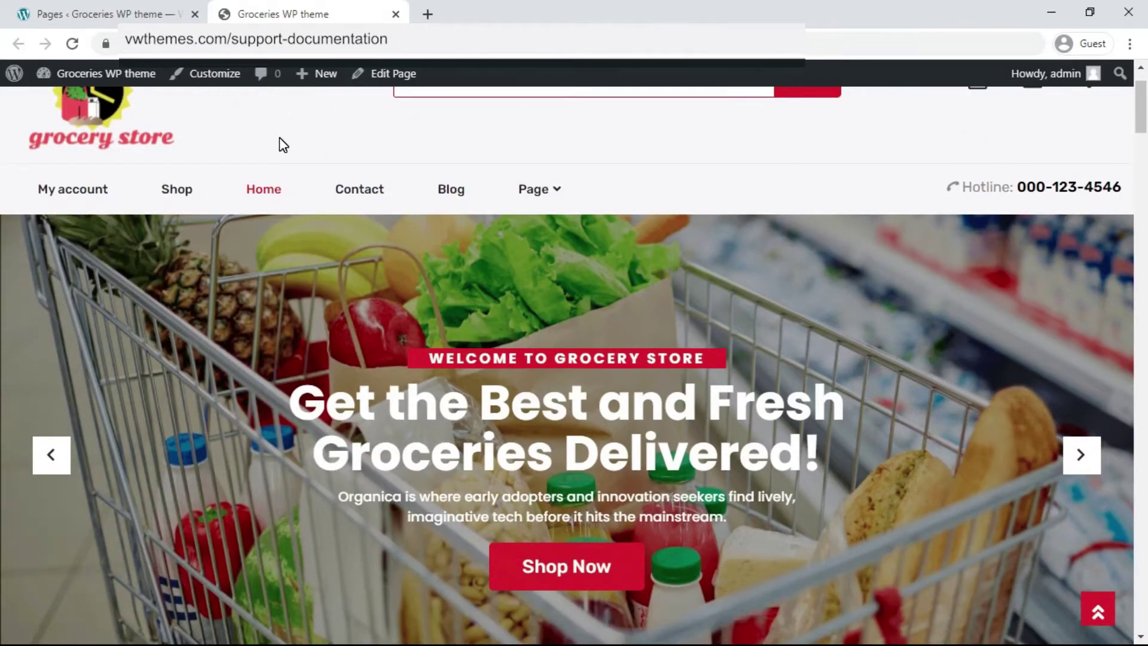
click(214, 78)
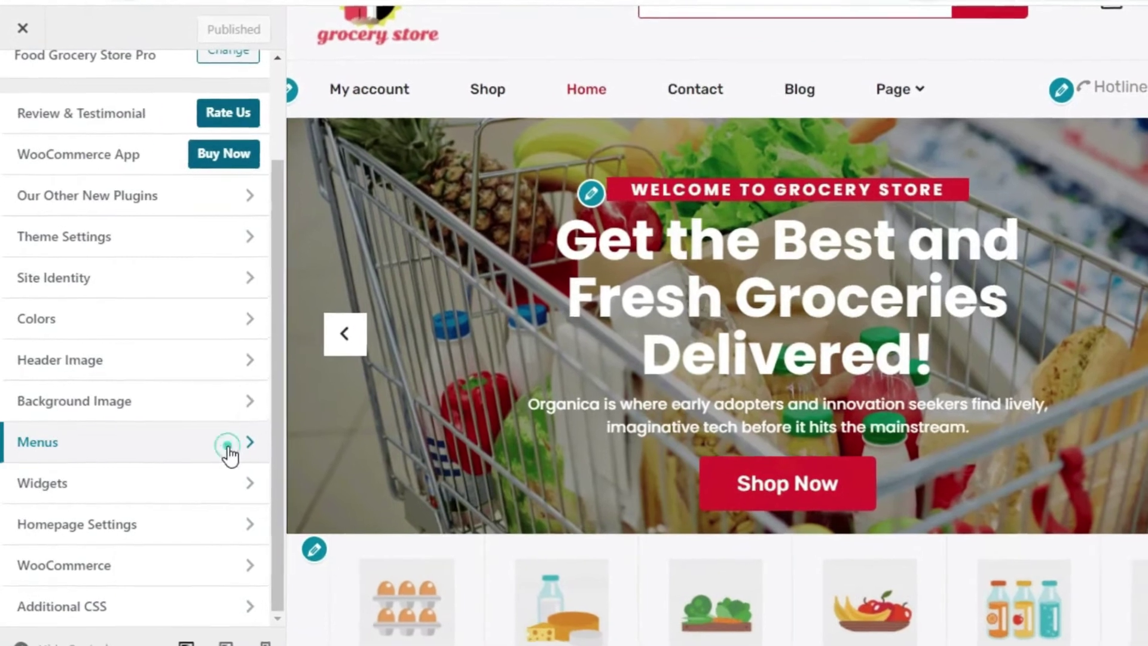
click(231, 442)
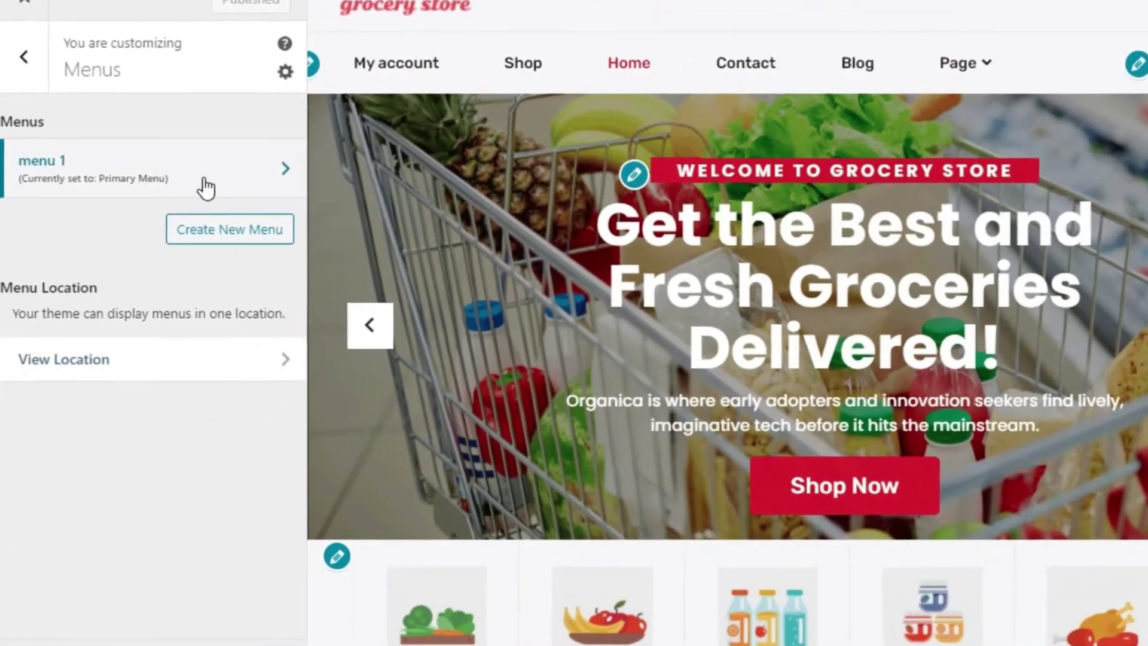
click(198, 187)
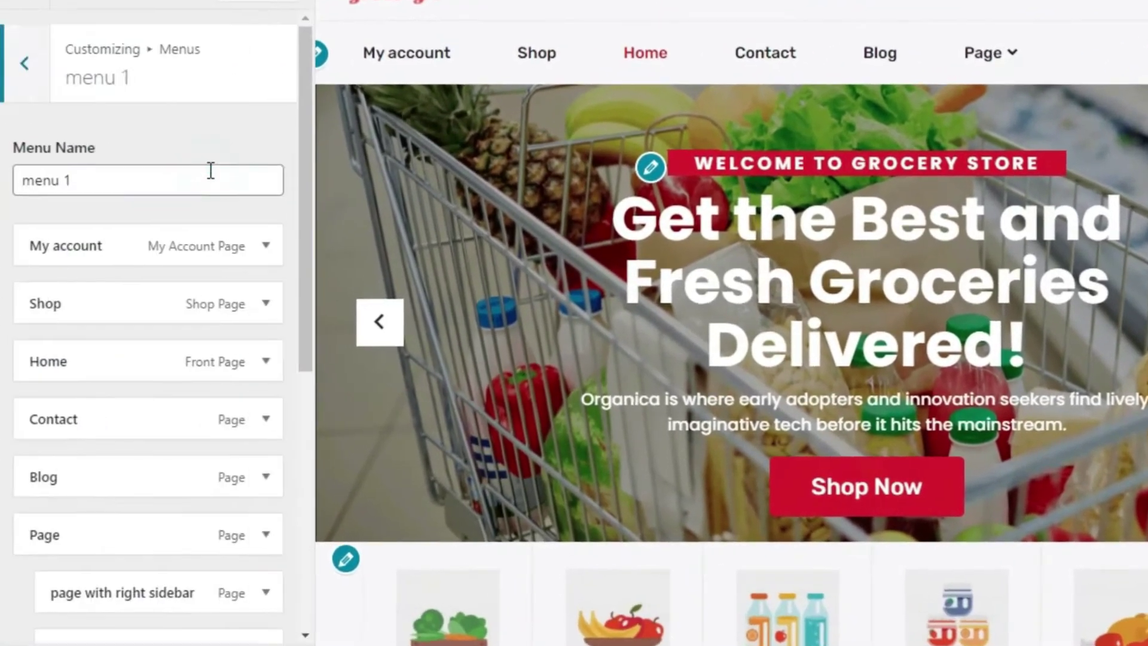
scroll(233, 223, down, 4)
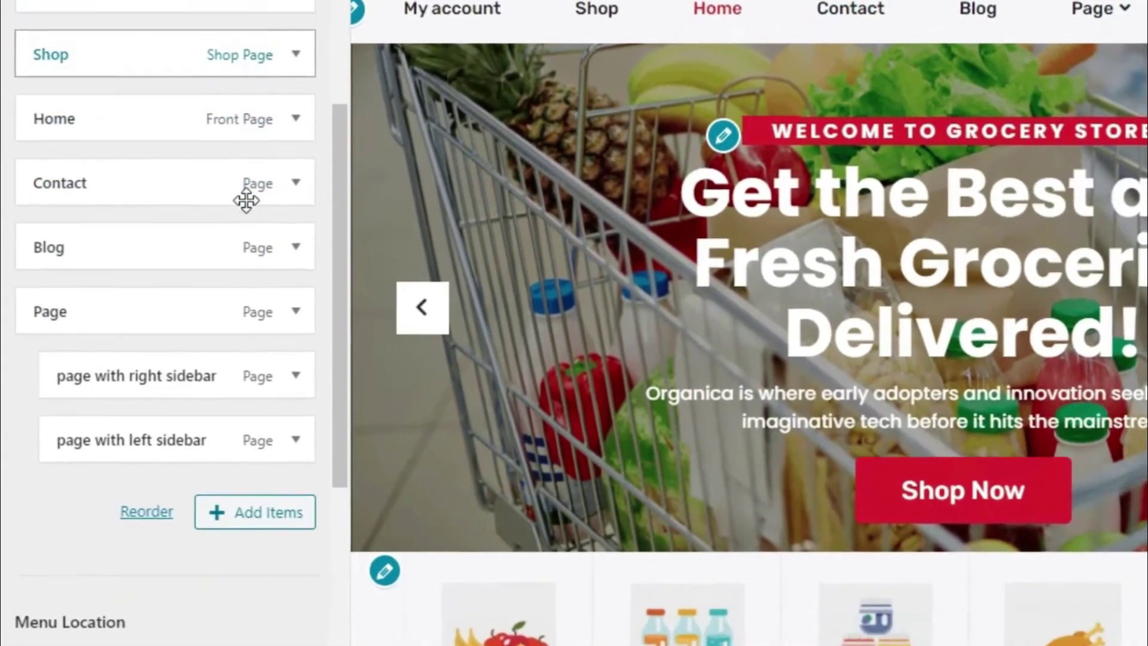
scroll(275, 299, down, 3)
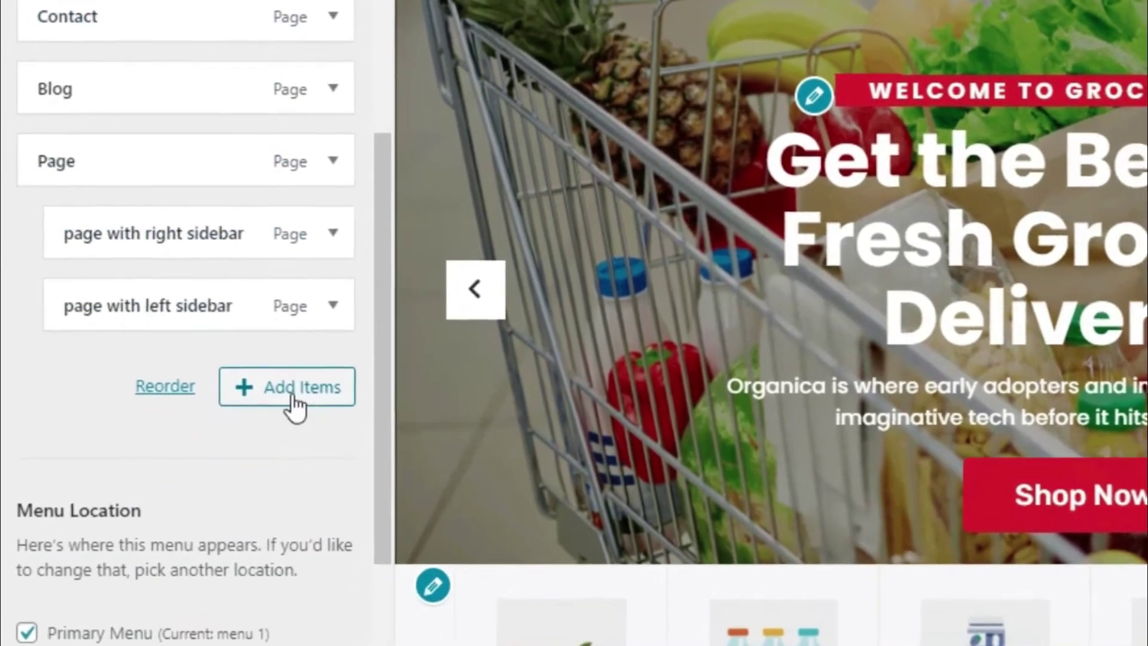
click(263, 395)
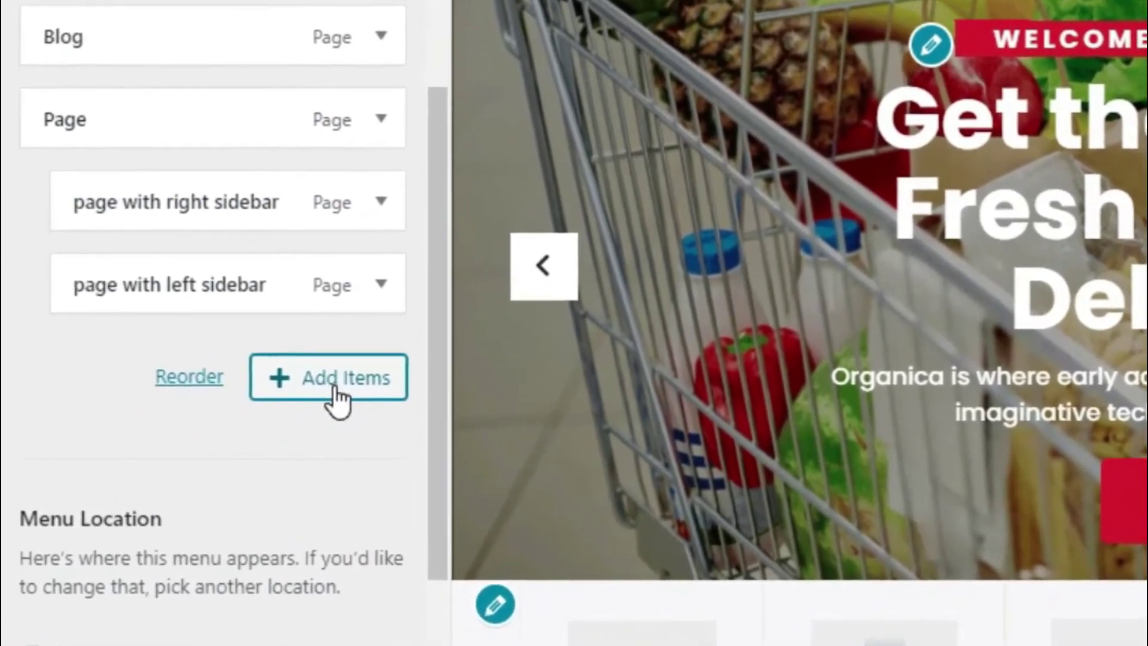
click(302, 399)
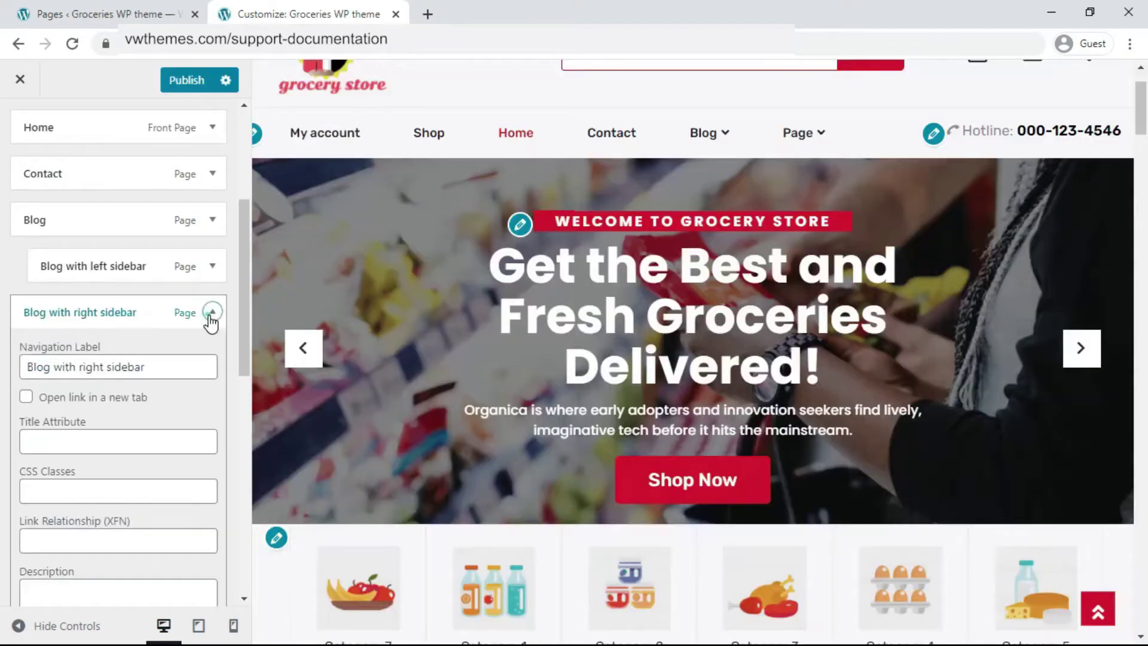
- Publish menu 1 with both blog sidebar pages nested under Blog, then close the Customizer
click(213, 311)
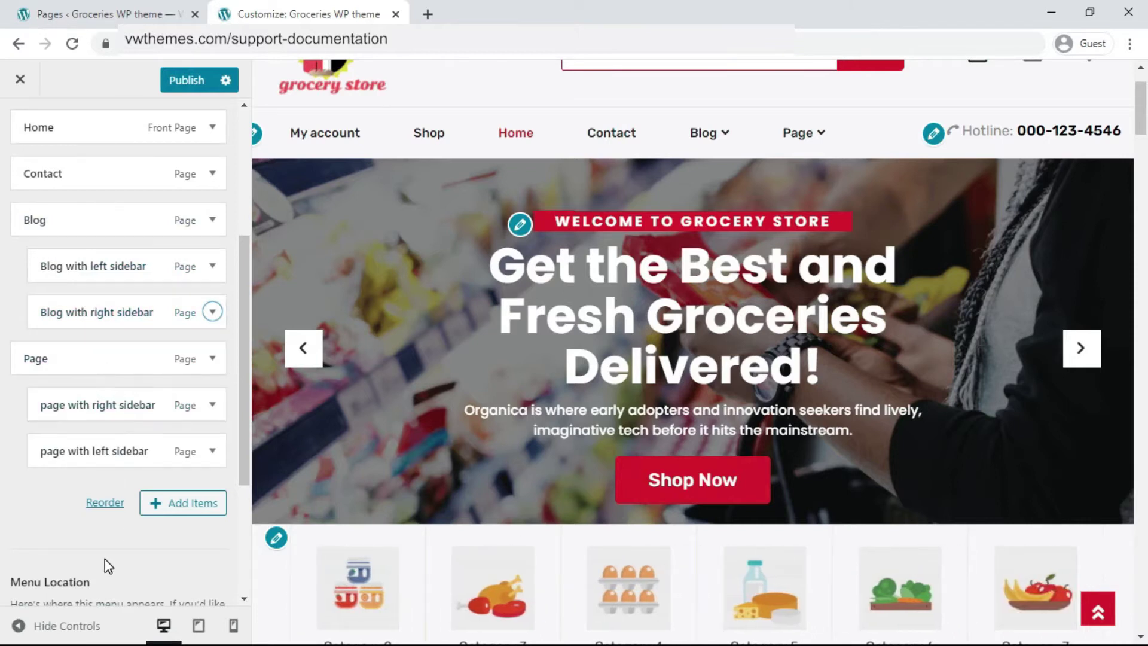
click(201, 85)
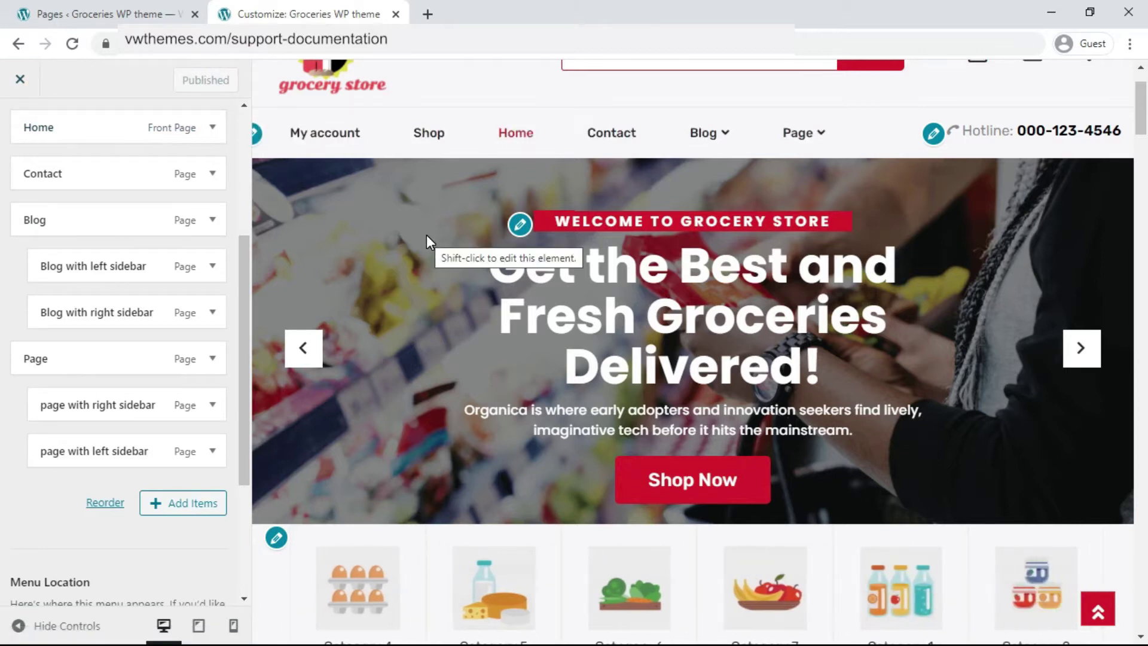
click(21, 83)
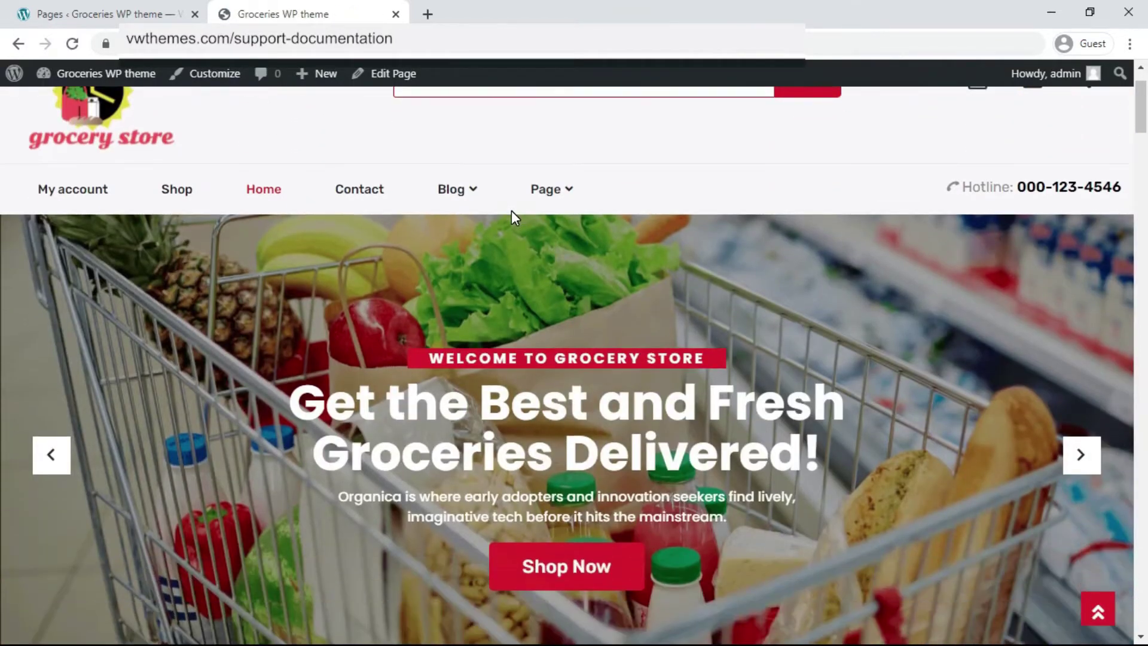
- Open Blog with left sidebar and Blog with right sidebar each in a new tab
mouse_move(511, 210)
right_click(455, 233)
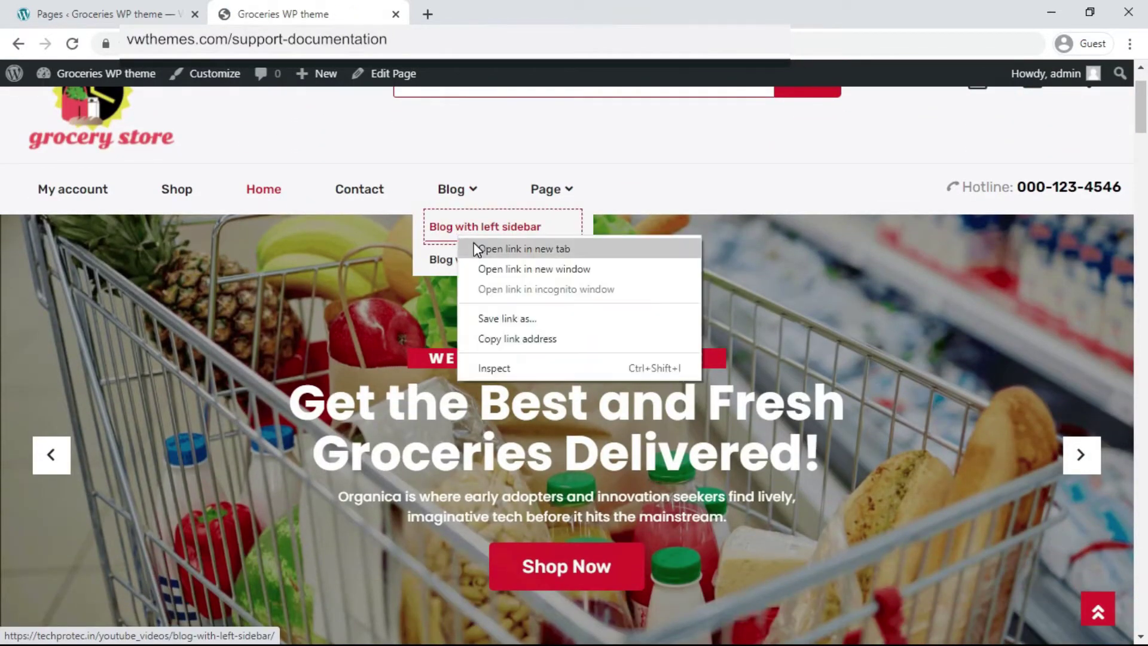
click(473, 245)
right_click(461, 268)
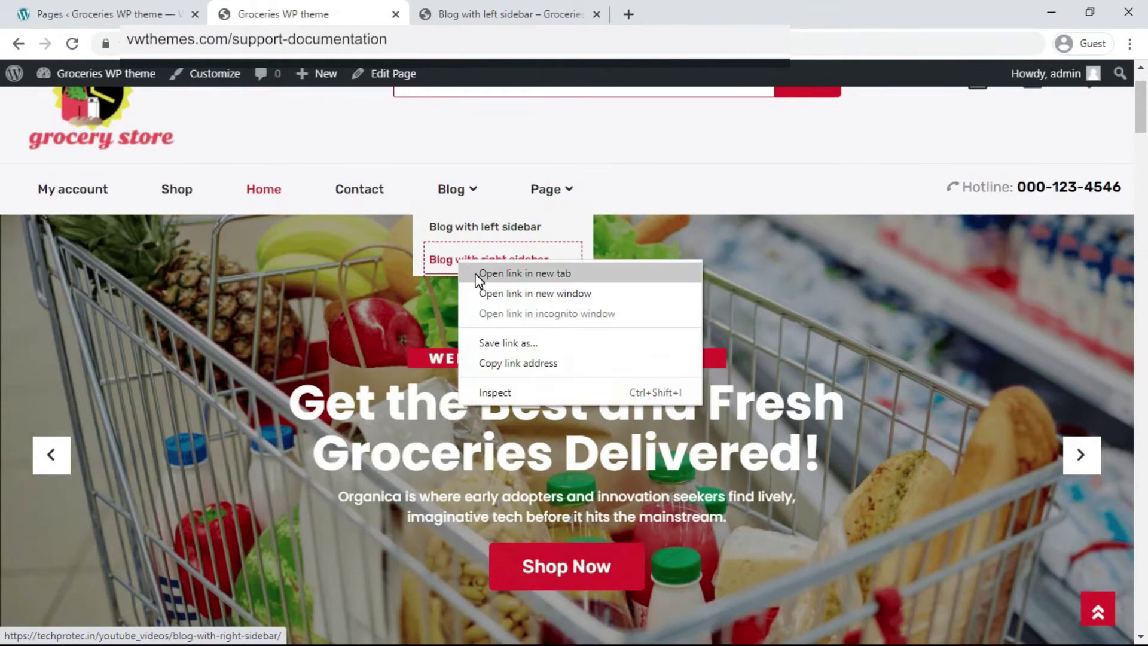
click(478, 274)
- Scroll through both blog pages to check their left- and right-sidebar layouts
click(529, 7)
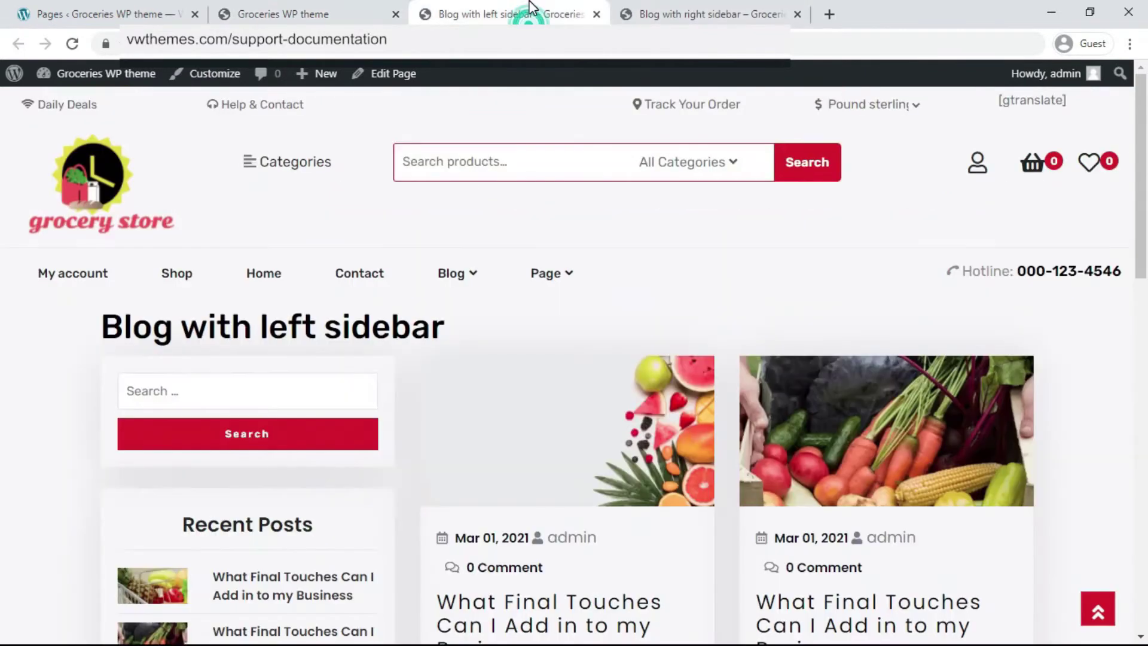
scroll(538, 253, down, 15)
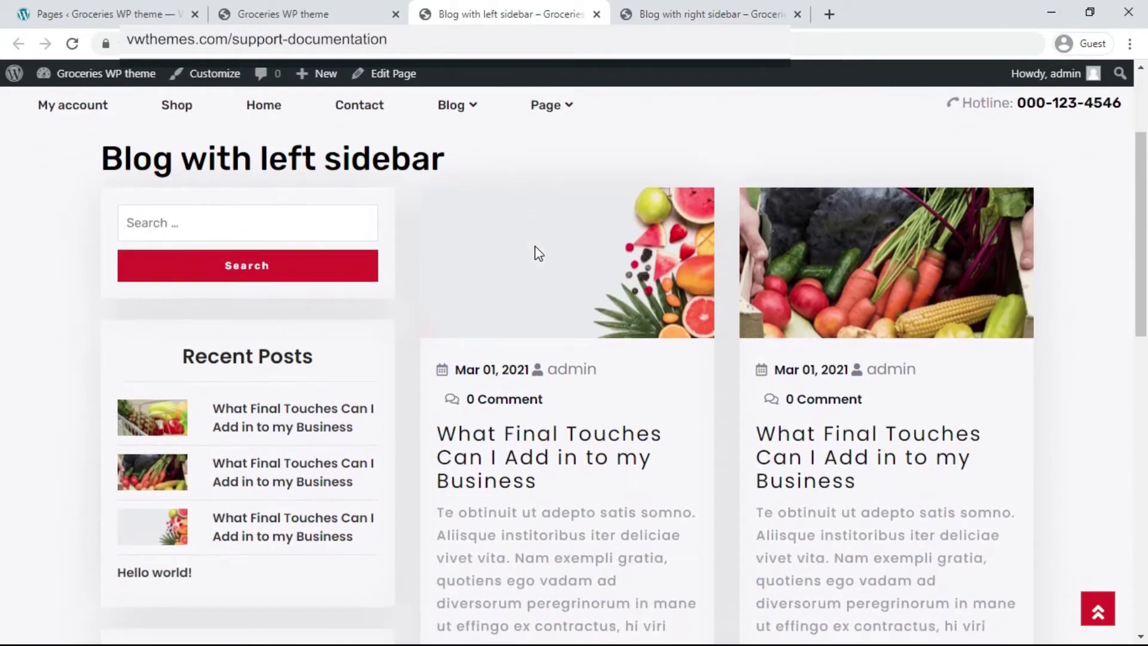
scroll(785, 279, up, 15)
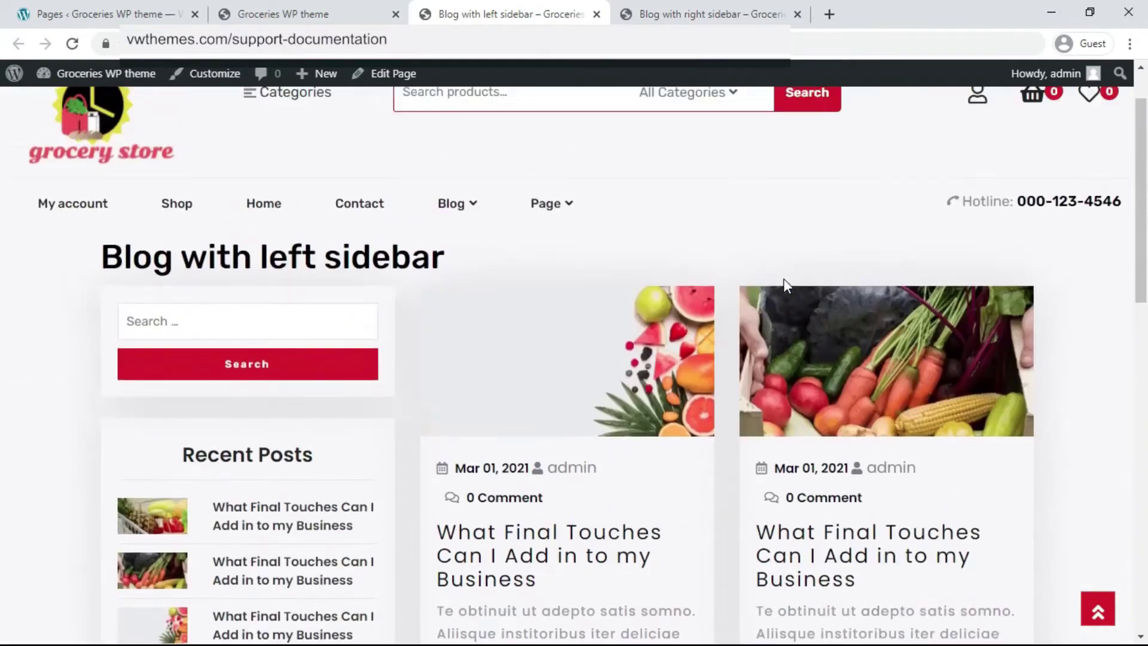
key(ctrl+Tab)
scroll(876, 202, down, 10)
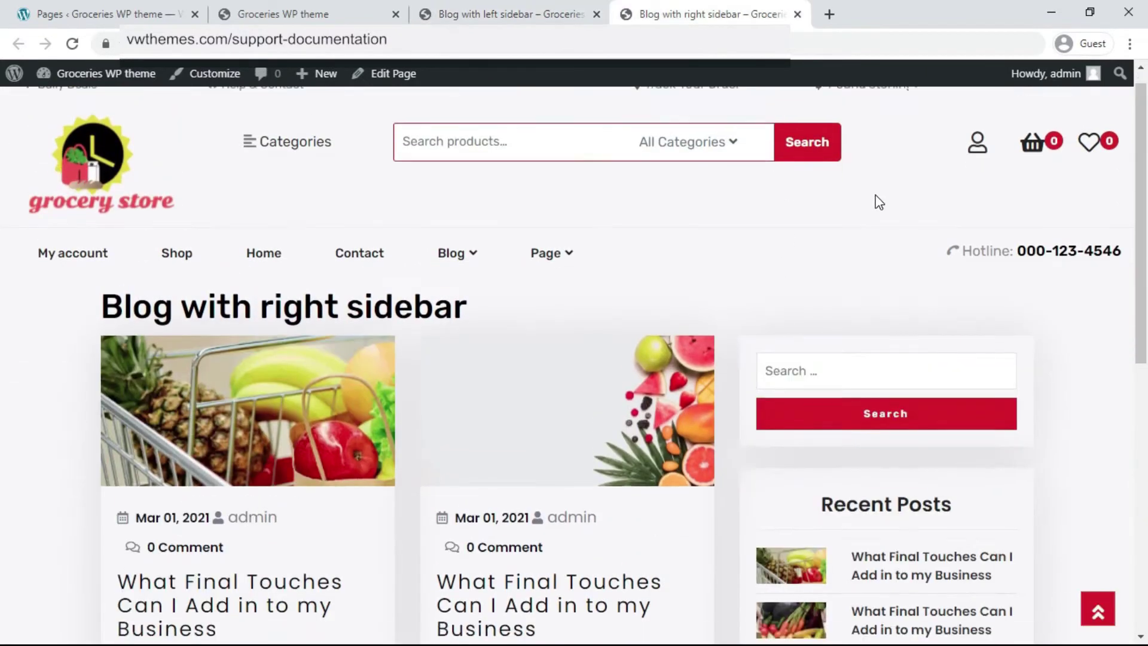
scroll(879, 202, up, 10)
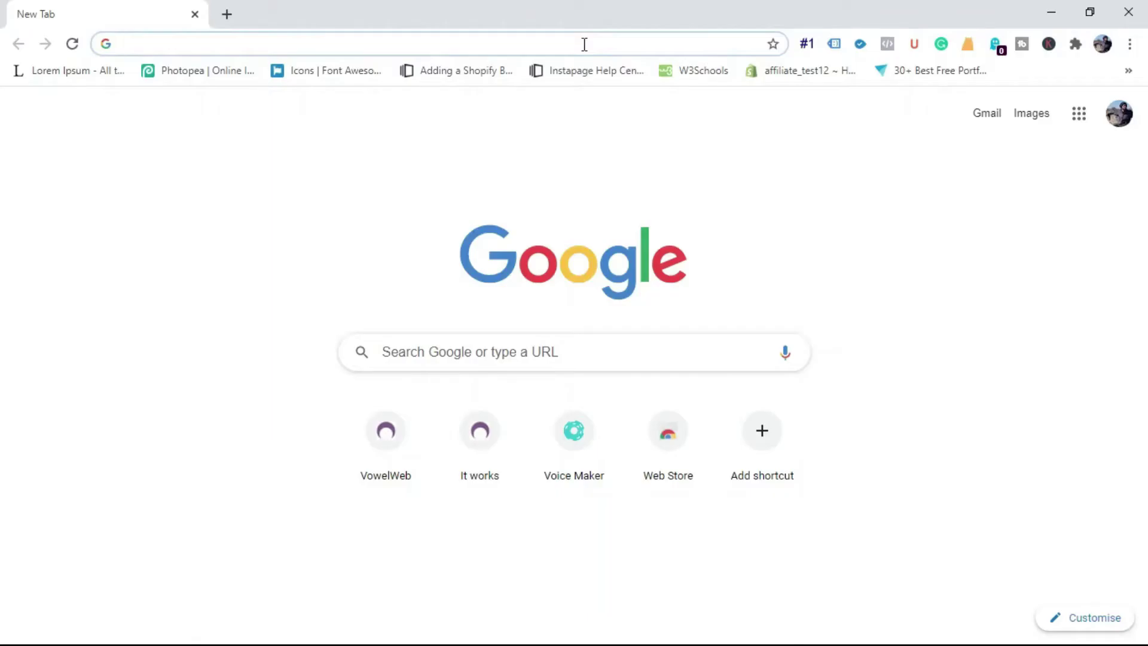
- Load vwthemes.com and scroll down its home page to the Feminine theme
text(vwthemes.com)
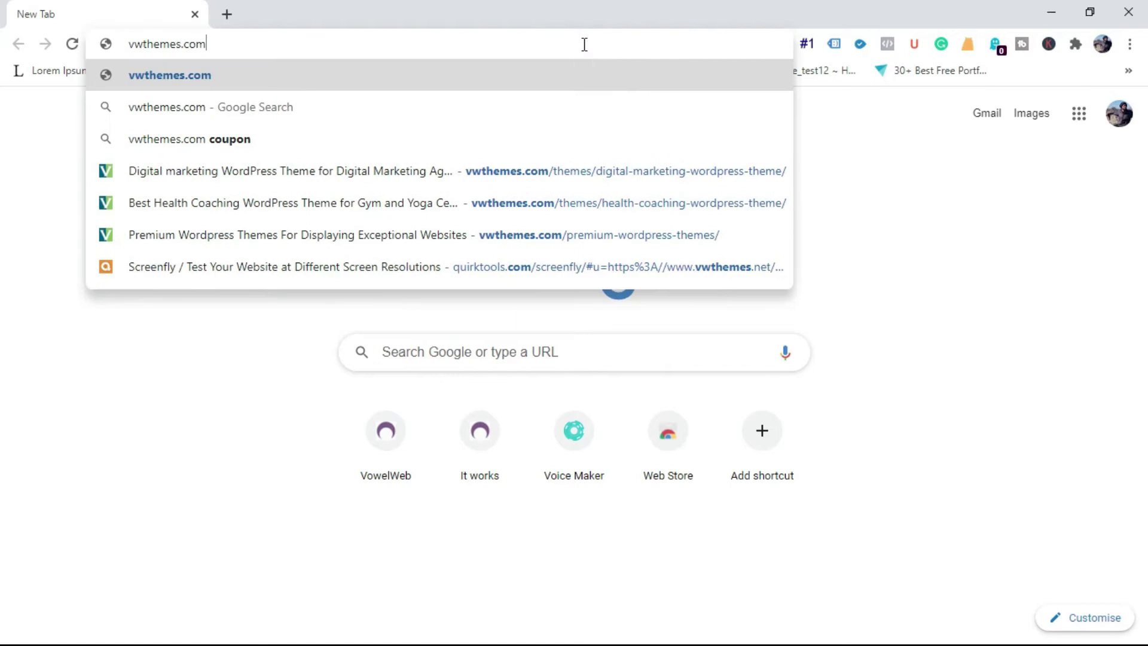
key(Return)
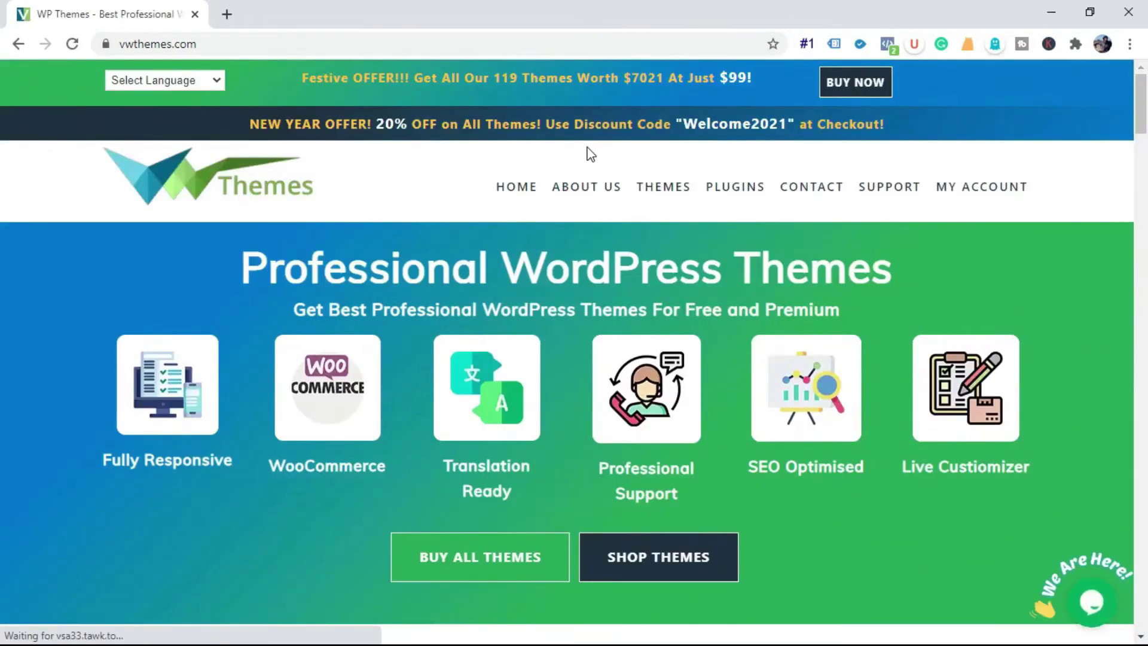
scroll(582, 156, down, 4)
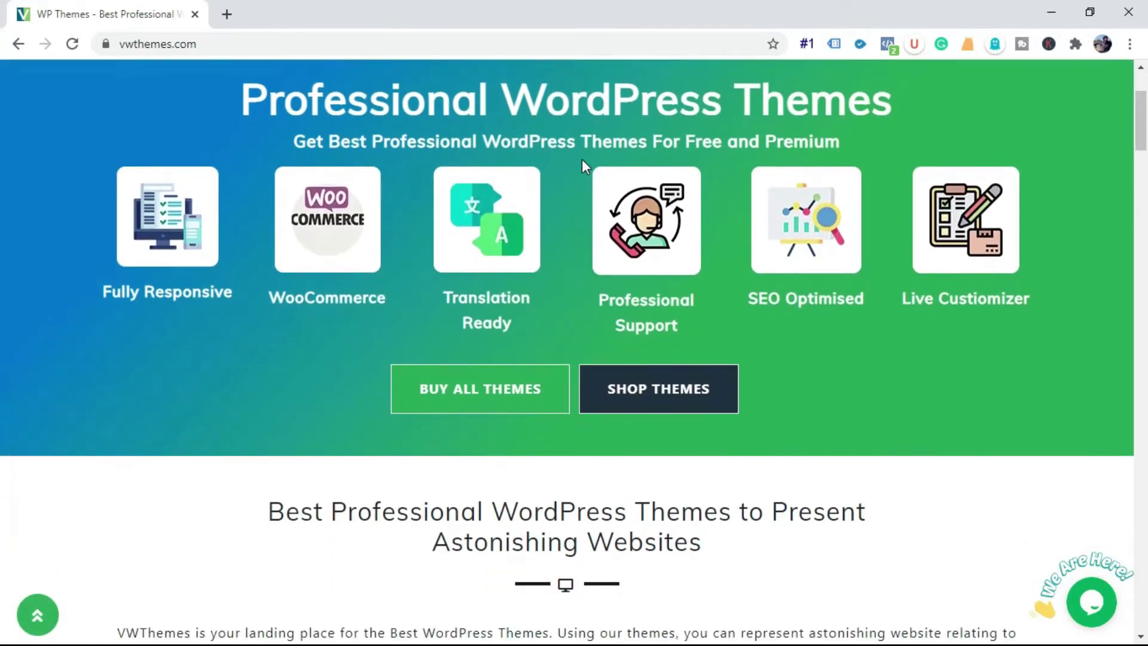
scroll(582, 159, down, 7)
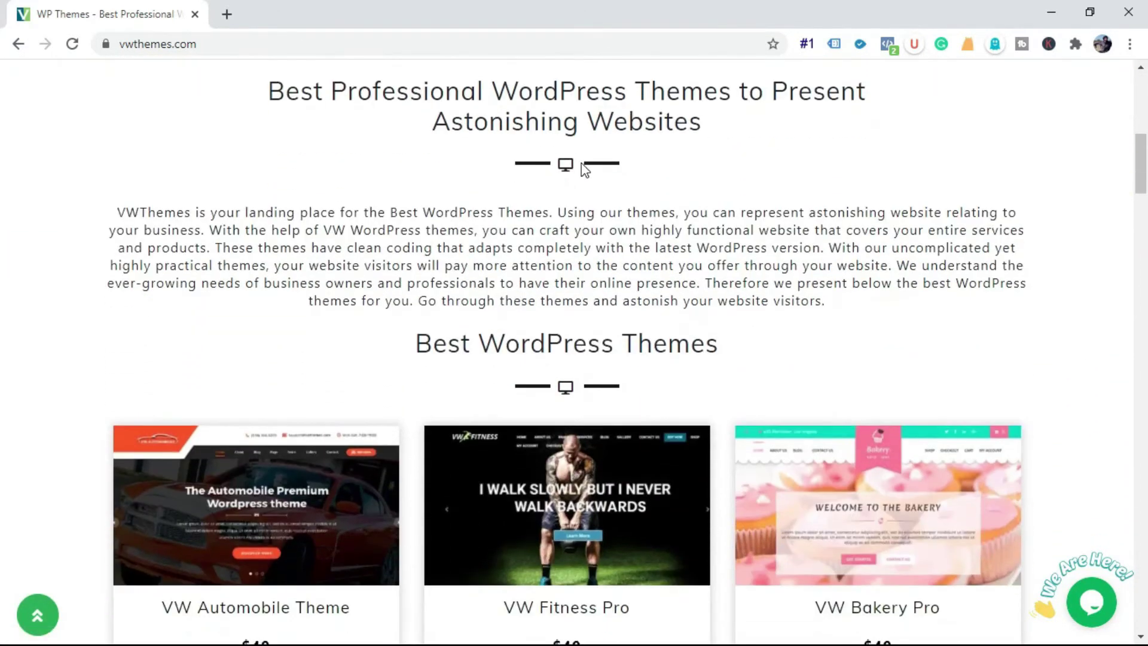
scroll(582, 162, down, 7)
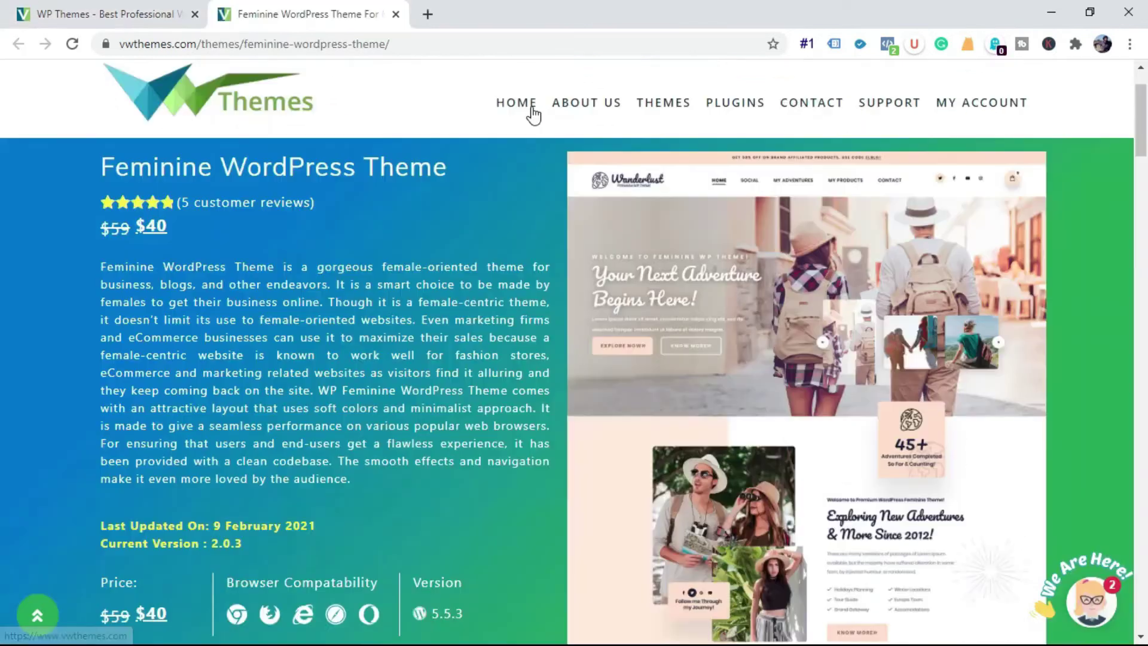
scroll(532, 109, down, 4)
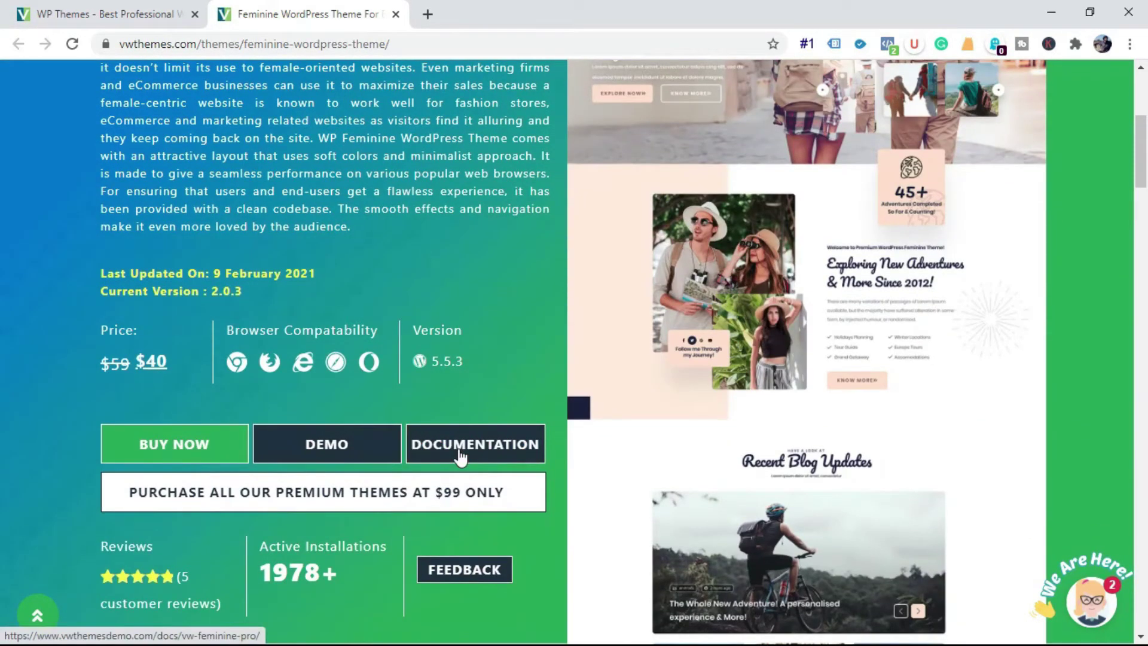
- Open the VW Feminine Pro documentation in a new tab and scroll down to Theme Setup
click(460, 457)
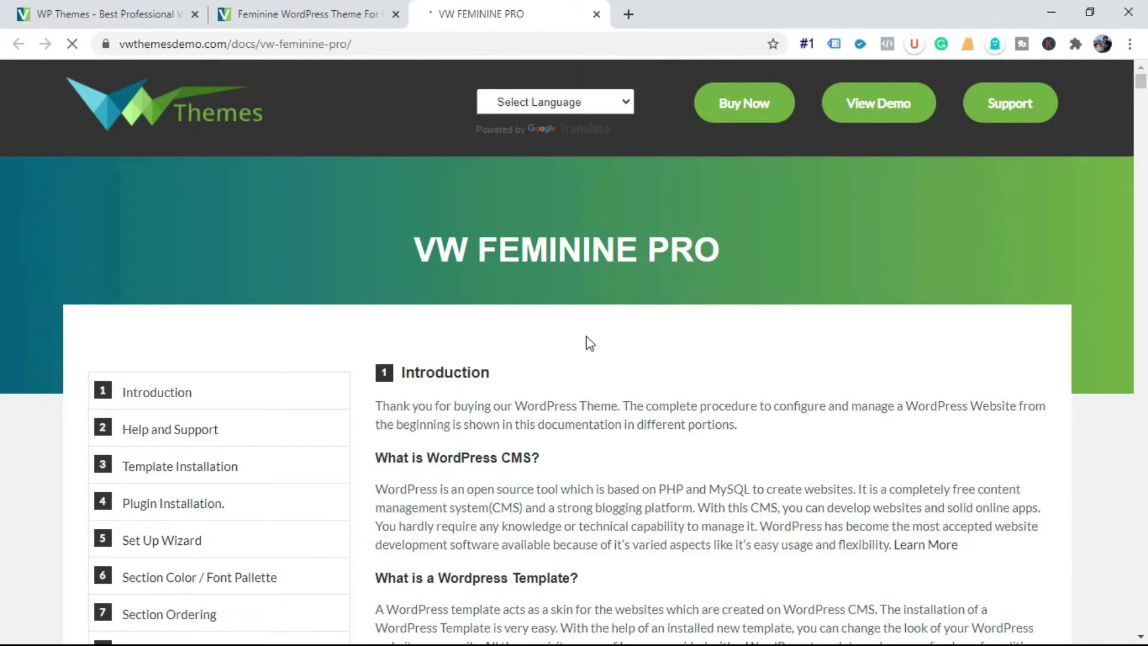
scroll(596, 323, down, 3)
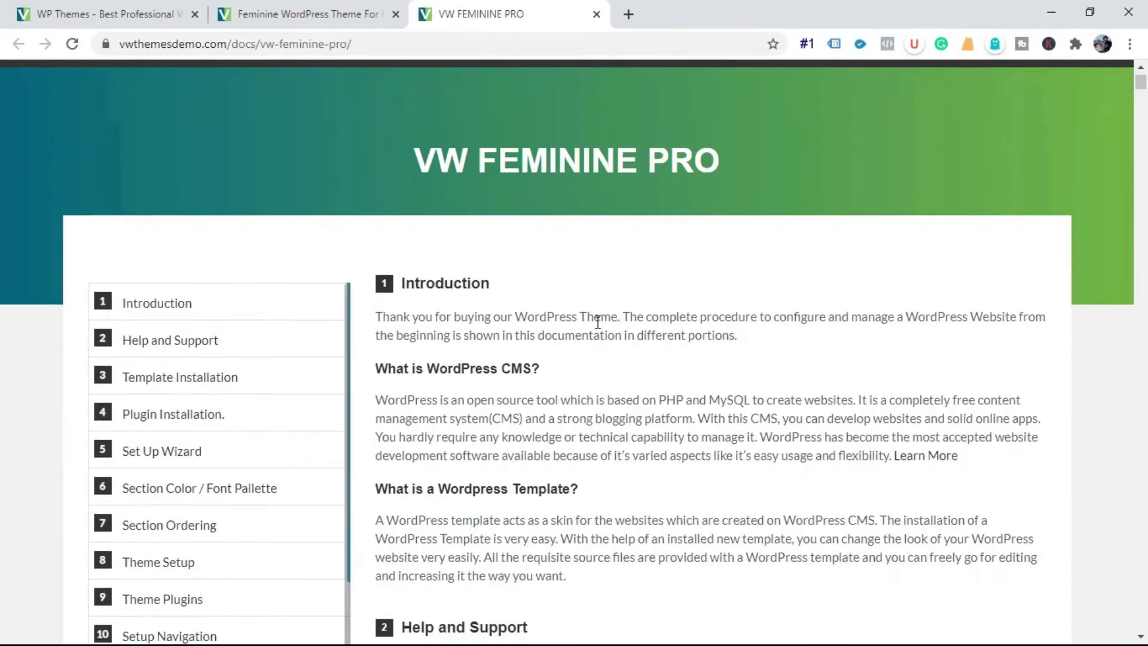
scroll(596, 322, down, 1)
scroll(597, 322, down, 2)
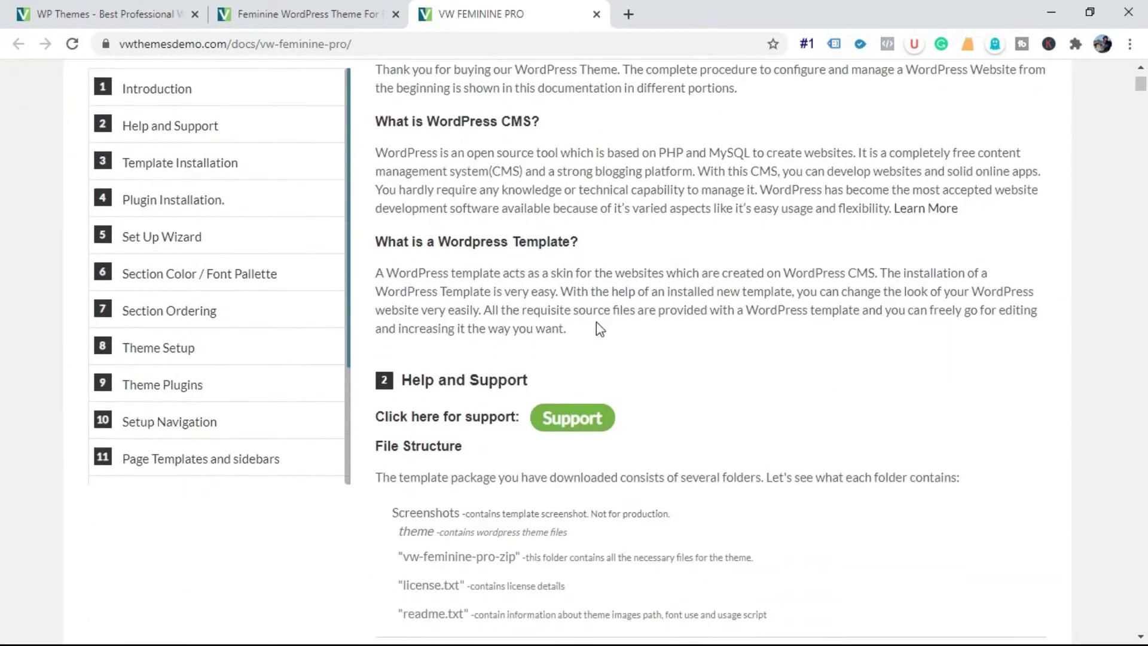
scroll(597, 322, down, 4)
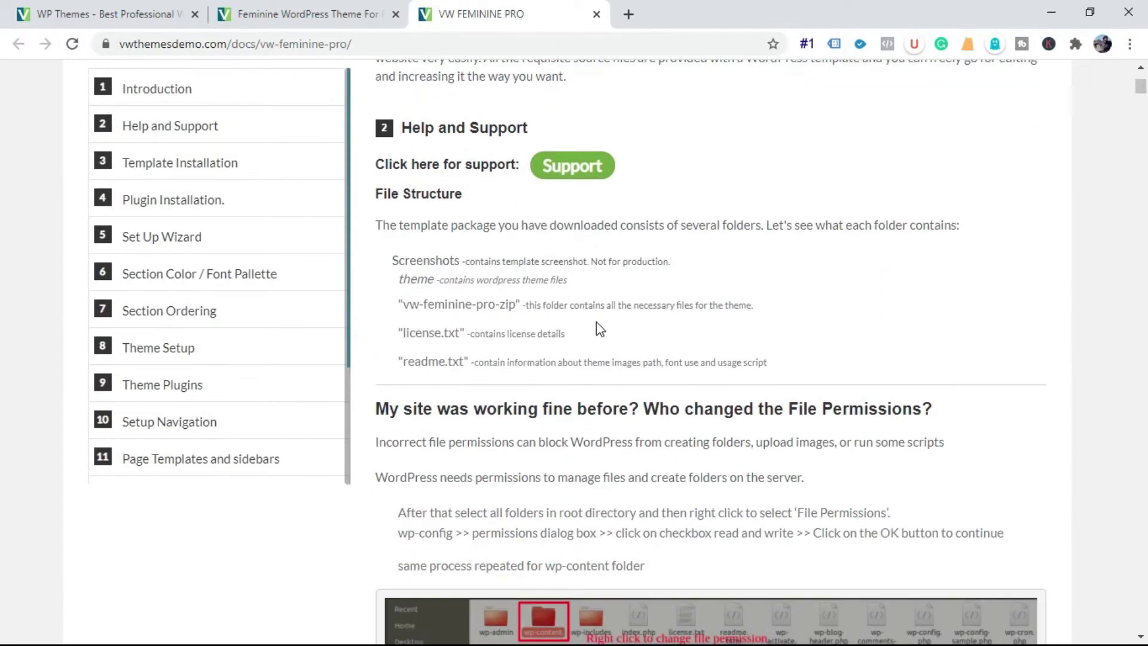
scroll(597, 322, down, 7)
scroll(596, 321, down, 18)
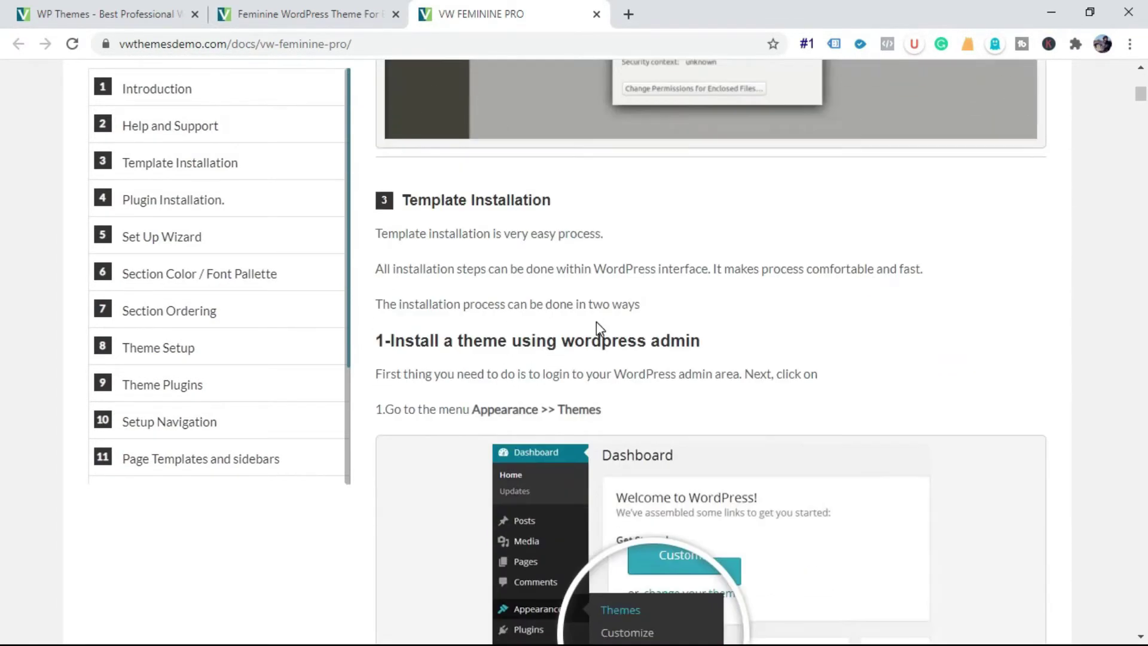
scroll(597, 321, down, 19)
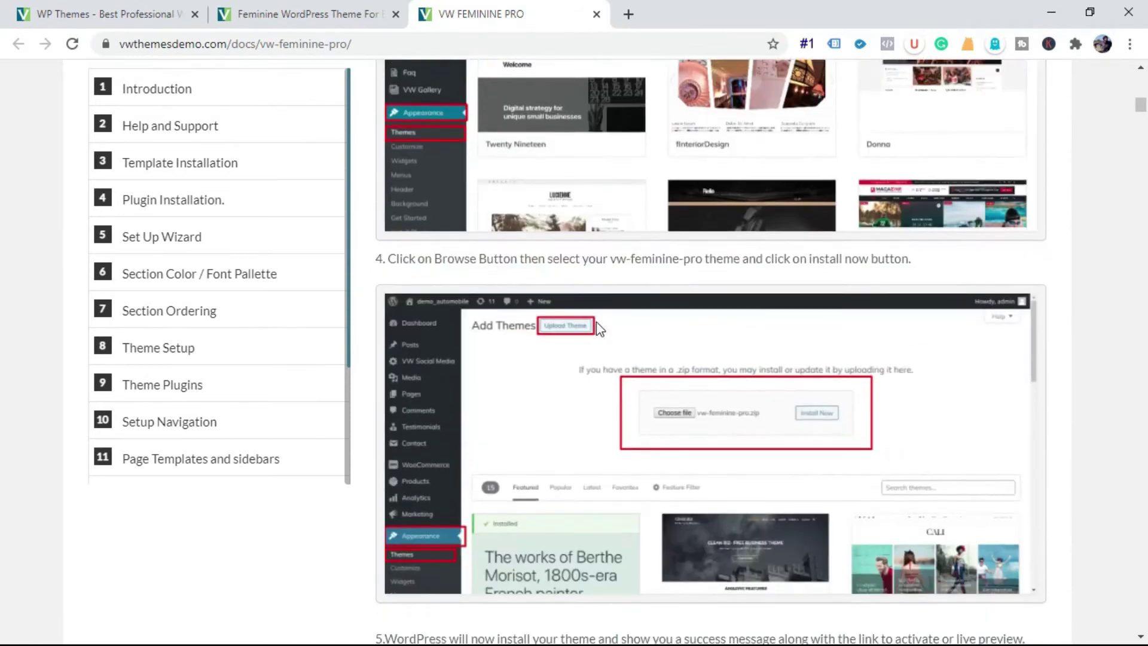
scroll(597, 321, down, 20)
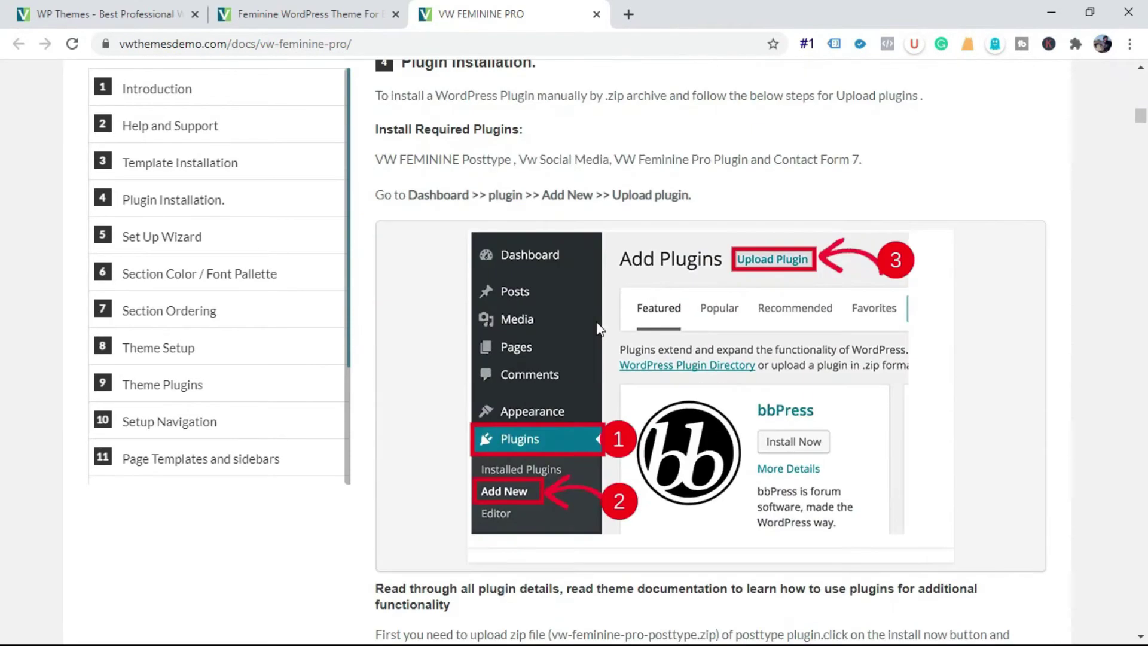
scroll(597, 321, down, 20)
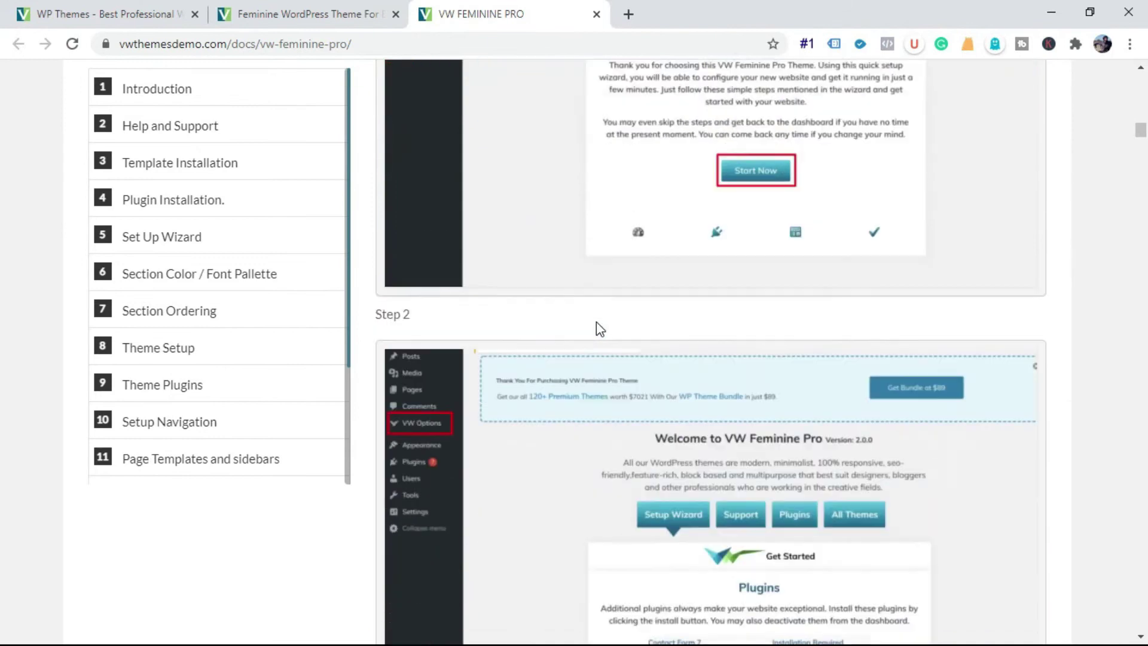
scroll(646, 390, down, 20)
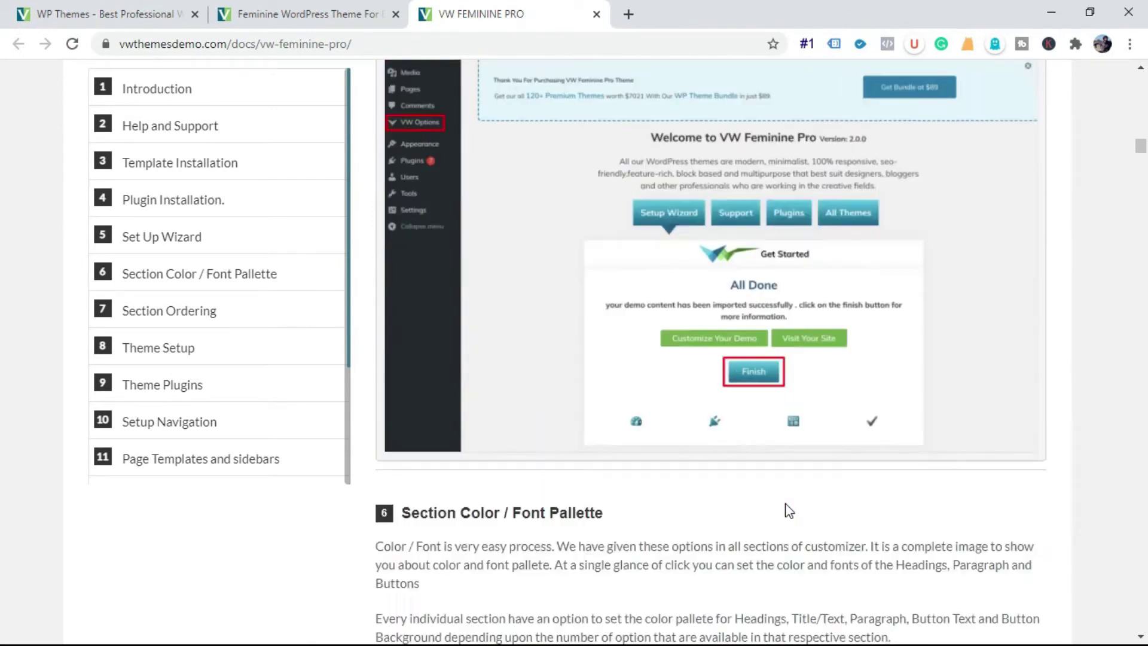
scroll(790, 509, down, 18)
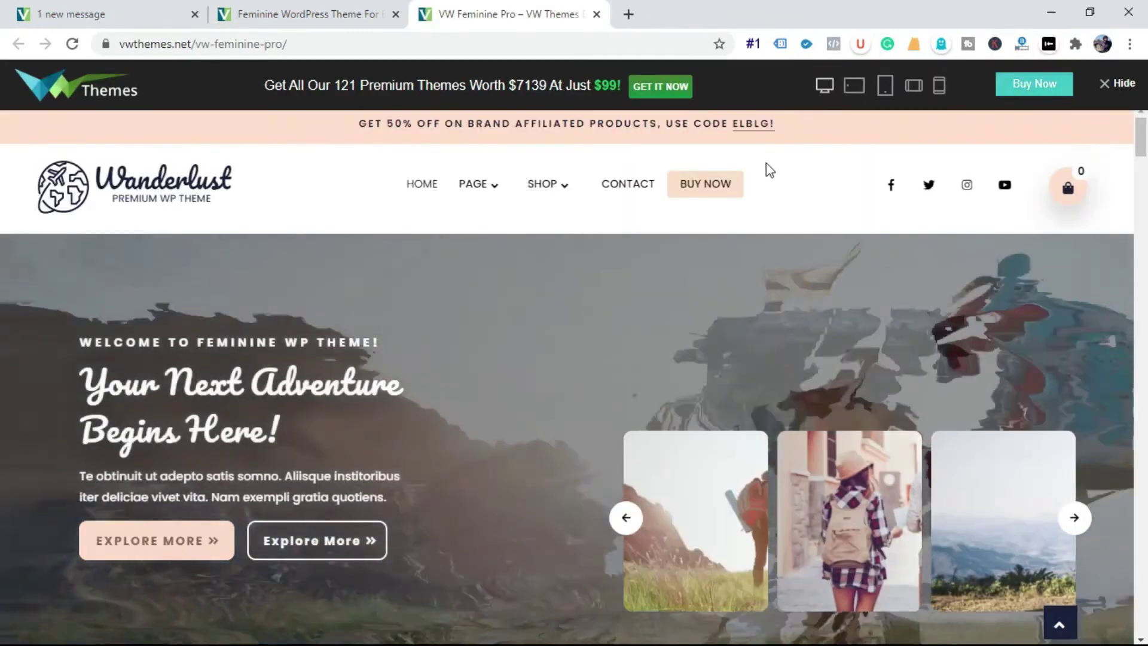
scroll(765, 164, down, 3)
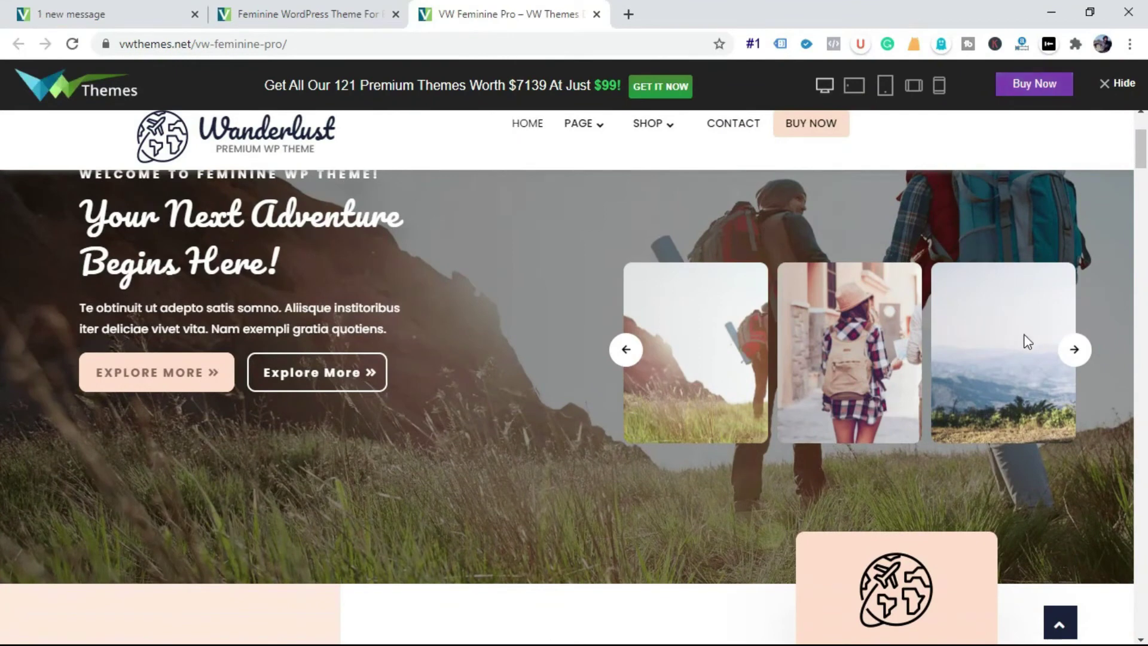
click(1076, 350)
scroll(1088, 434, up, 1)
click(1088, 435)
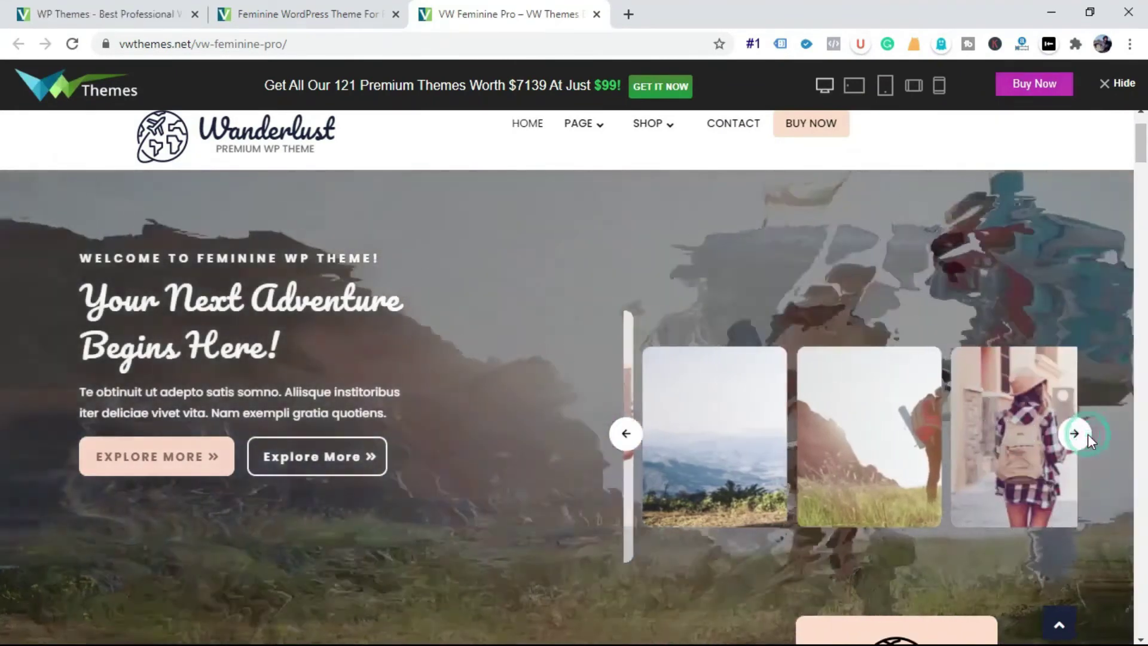
scroll(1085, 435, down, 5)
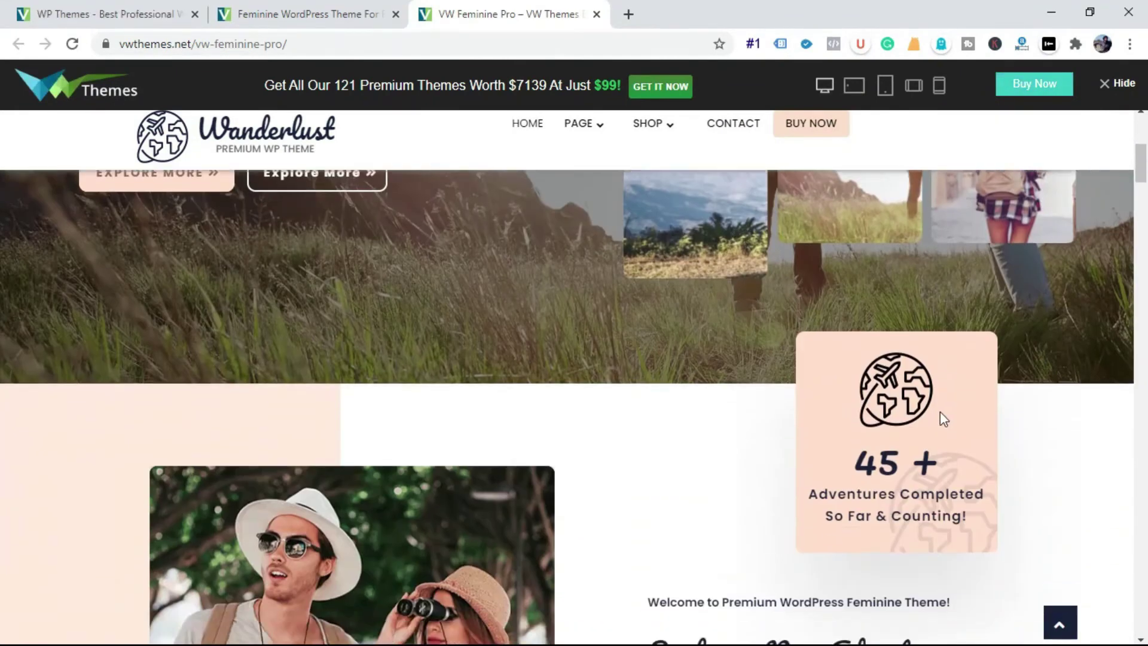
scroll(897, 410, down, 15)
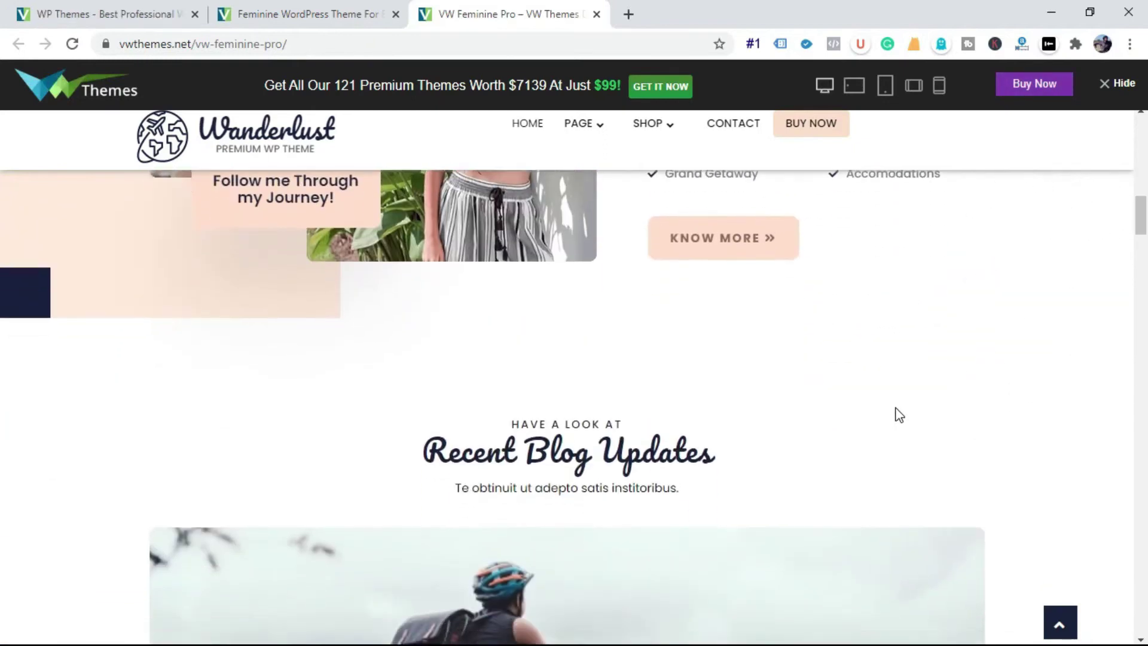
scroll(898, 414, down, 12)
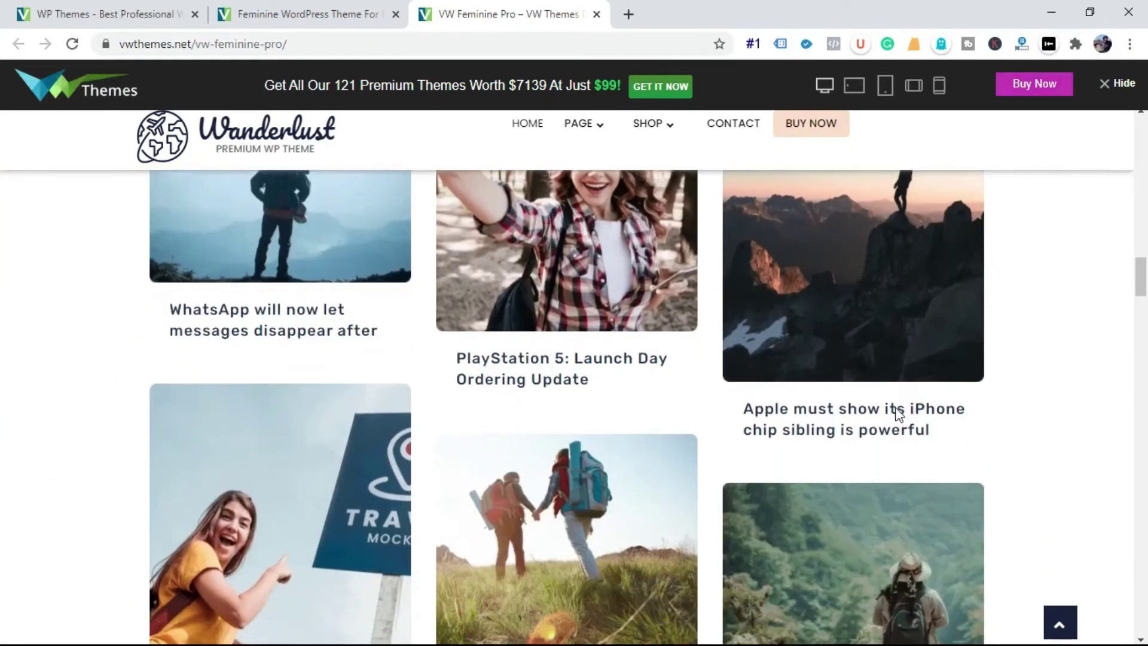
scroll(896, 412, down, 14)
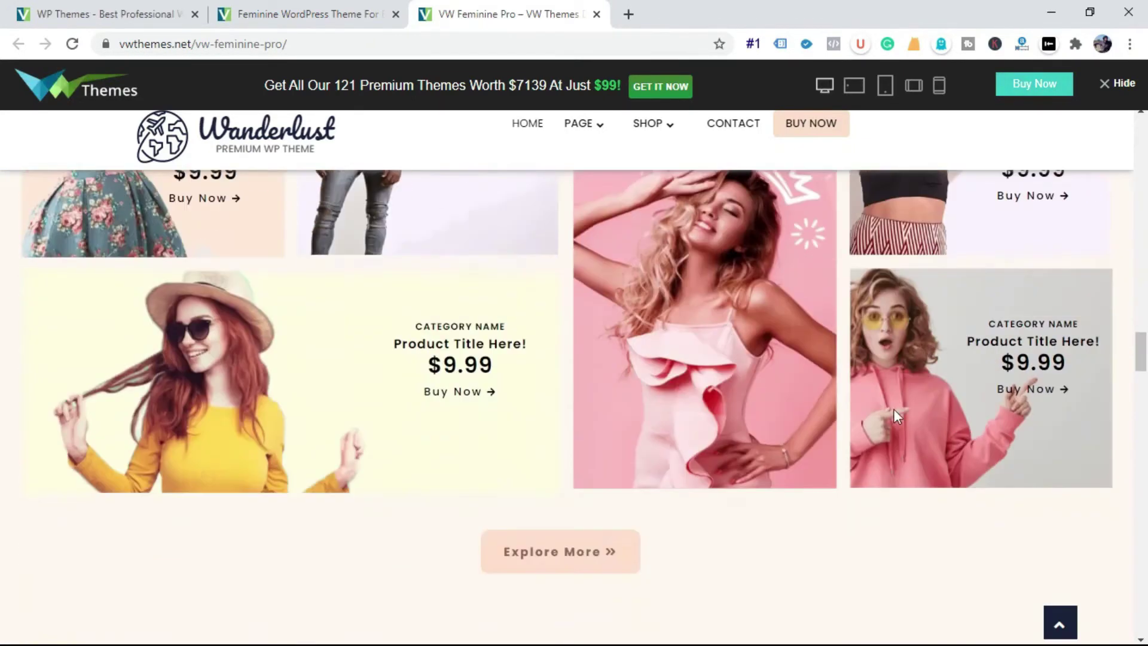
scroll(894, 410, down, 15)
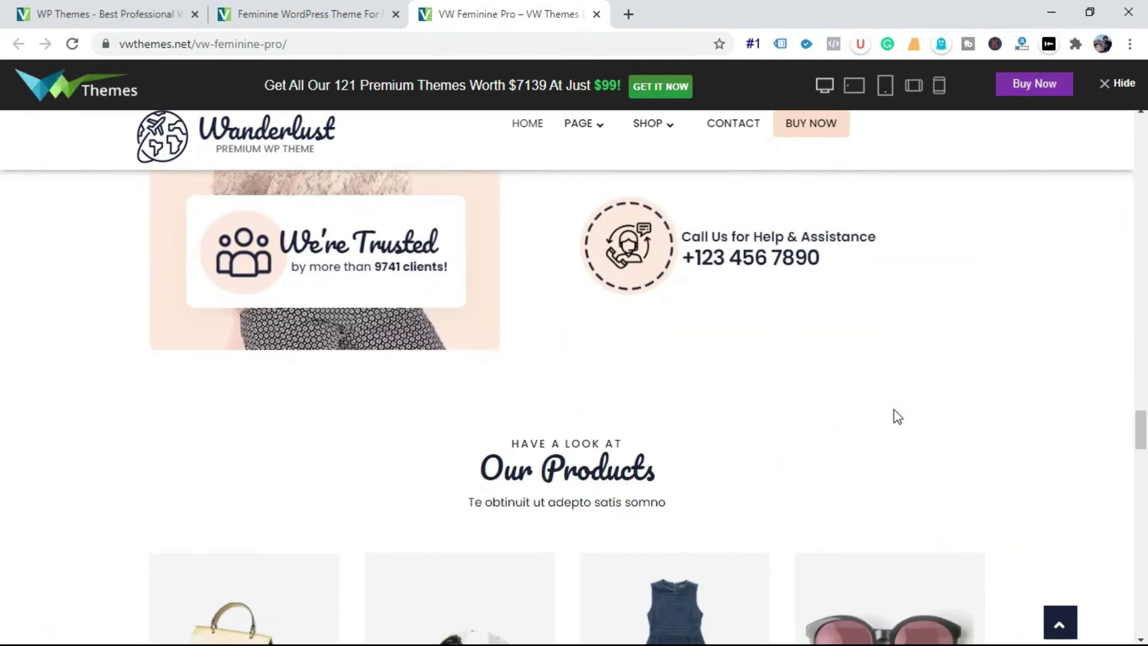
scroll(897, 417, down, 15)
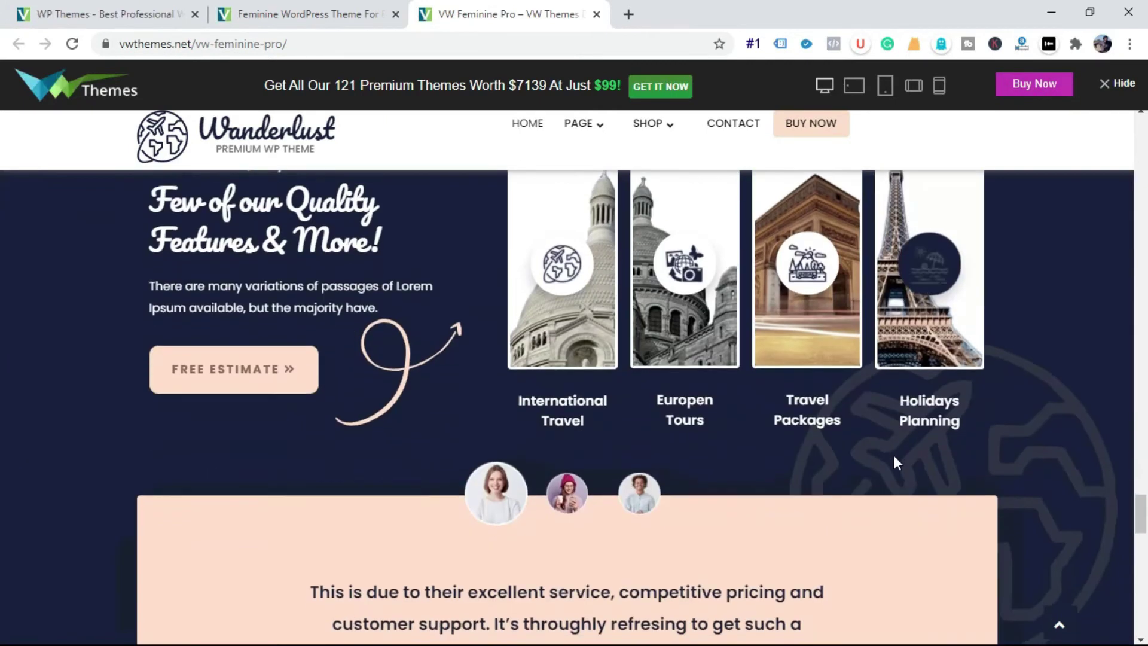
scroll(895, 462, down, 15)
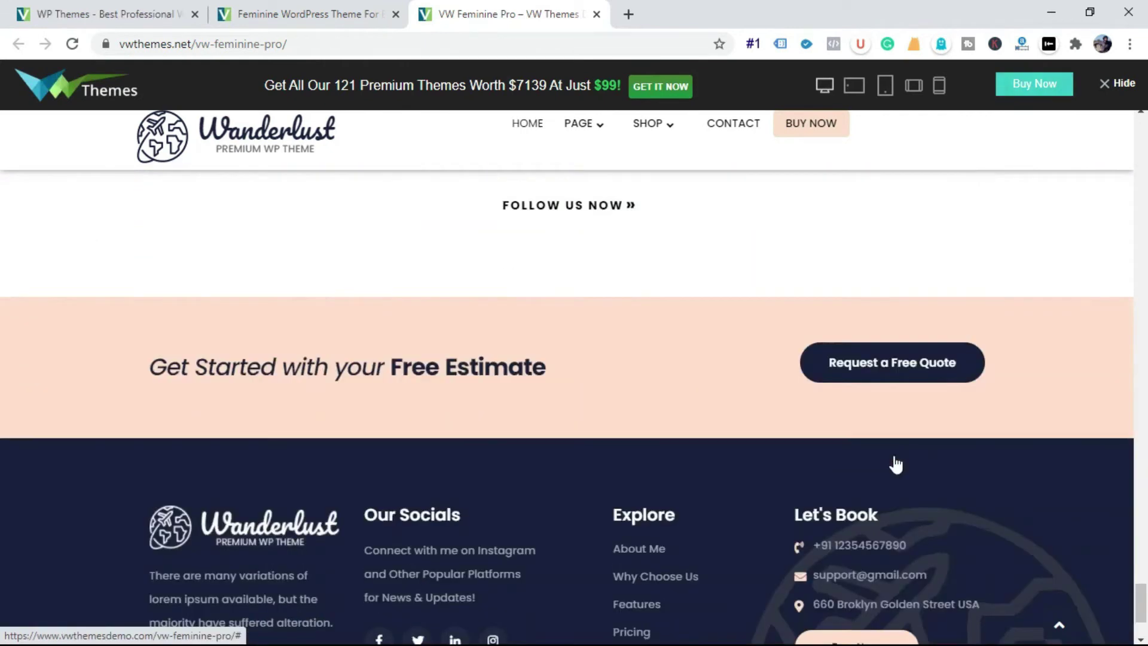
scroll(895, 465, down, 3)
scroll(895, 464, up, 15)
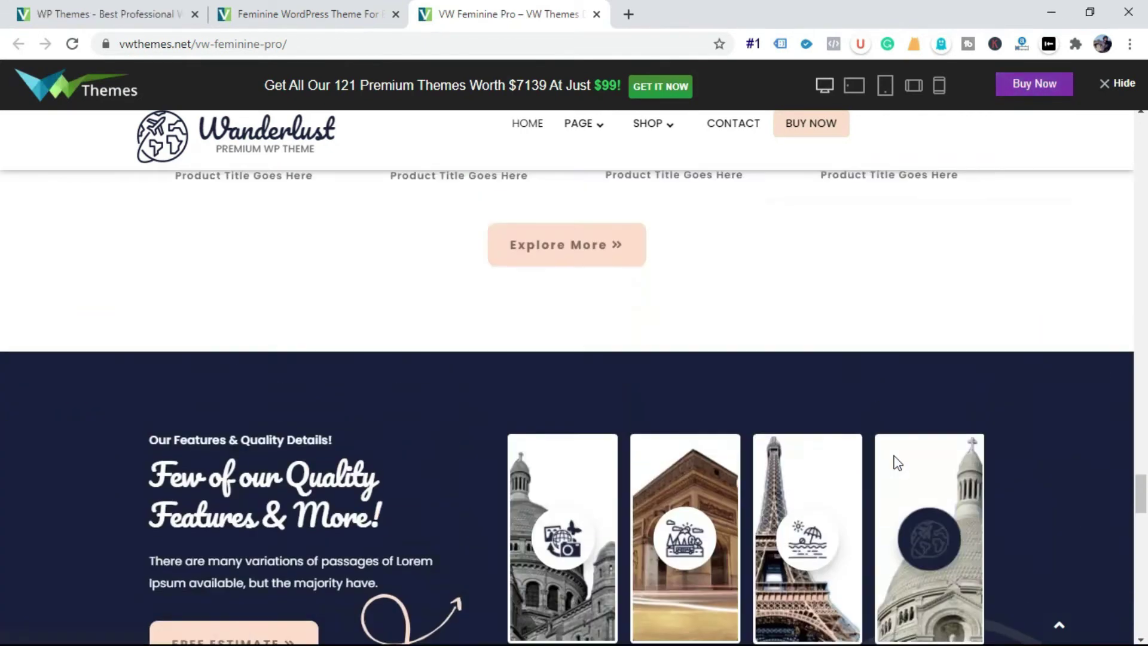
scroll(897, 463, up, 15)
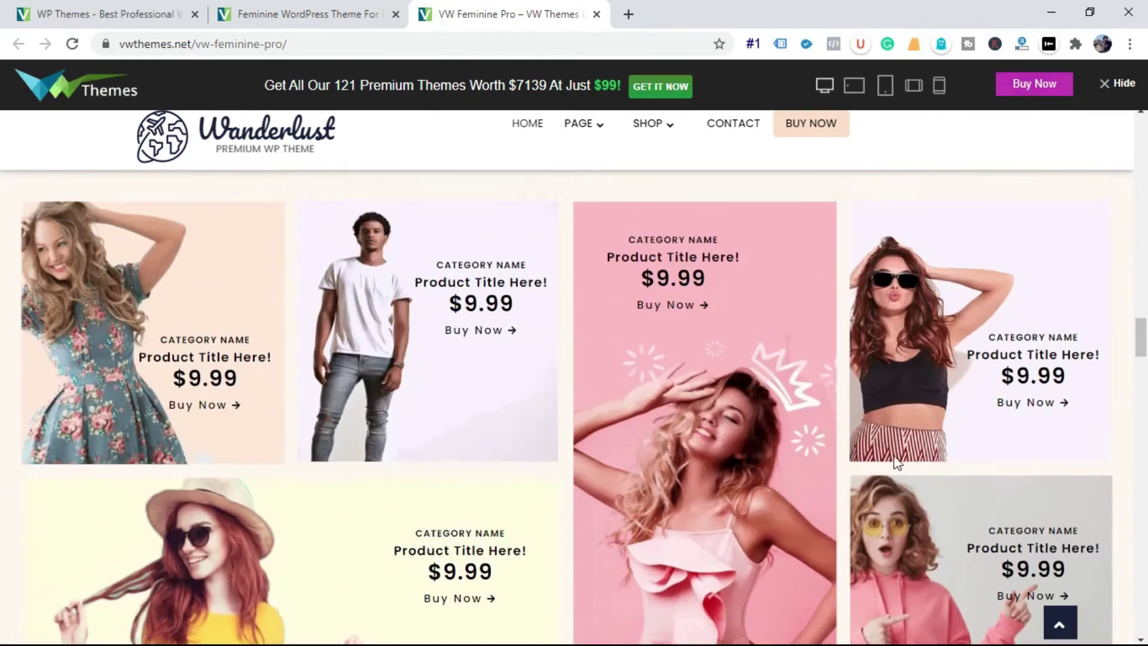
scroll(897, 464, up, 15)
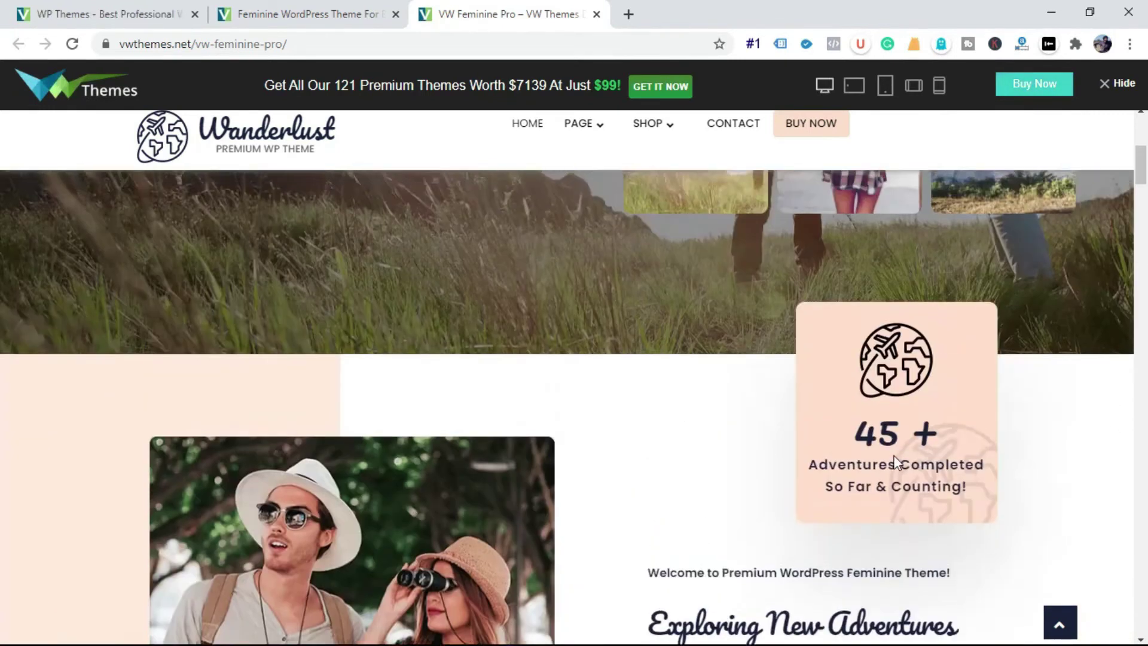
scroll(896, 464, up, 5)
mouse_move(466, 179)
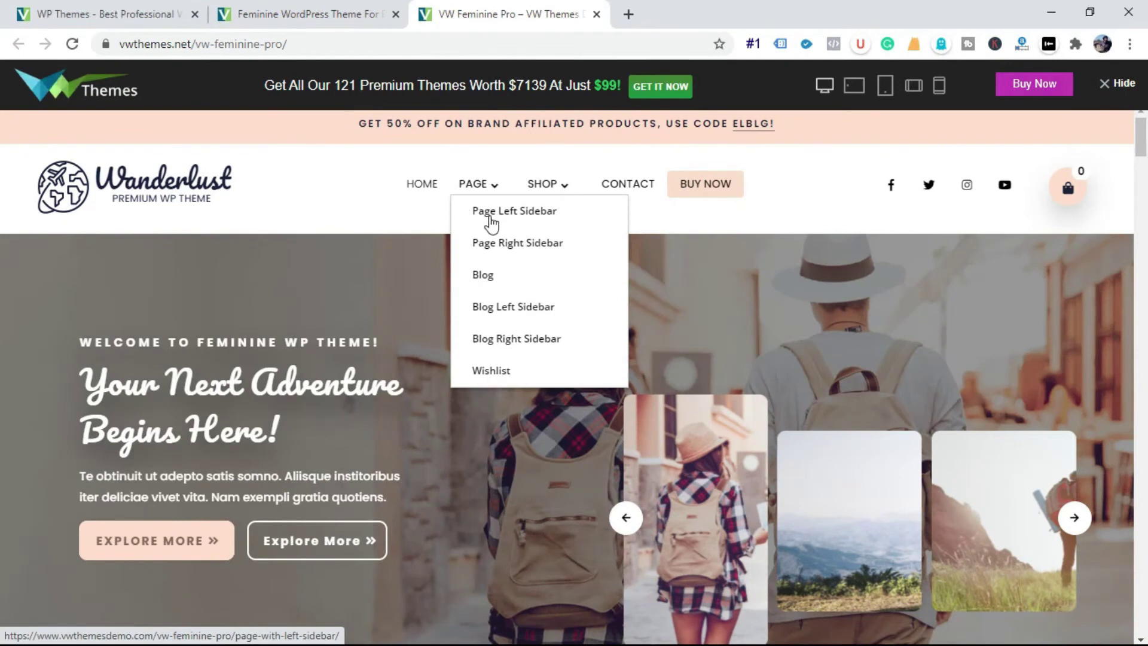
click(490, 220)
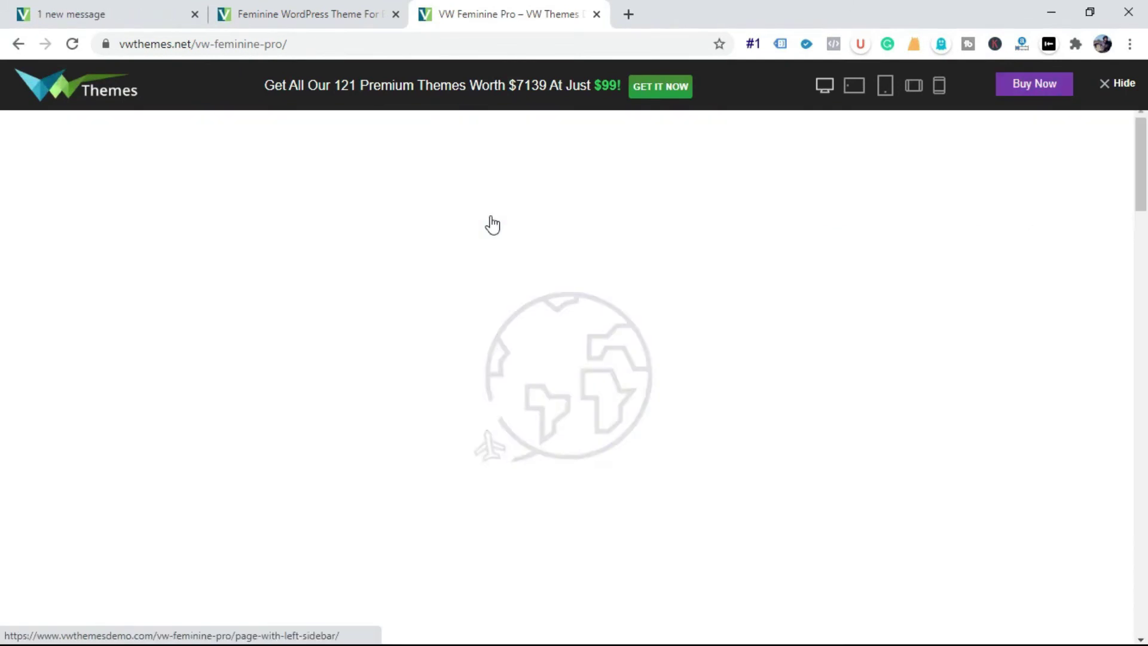
scroll(492, 225, down, 8)
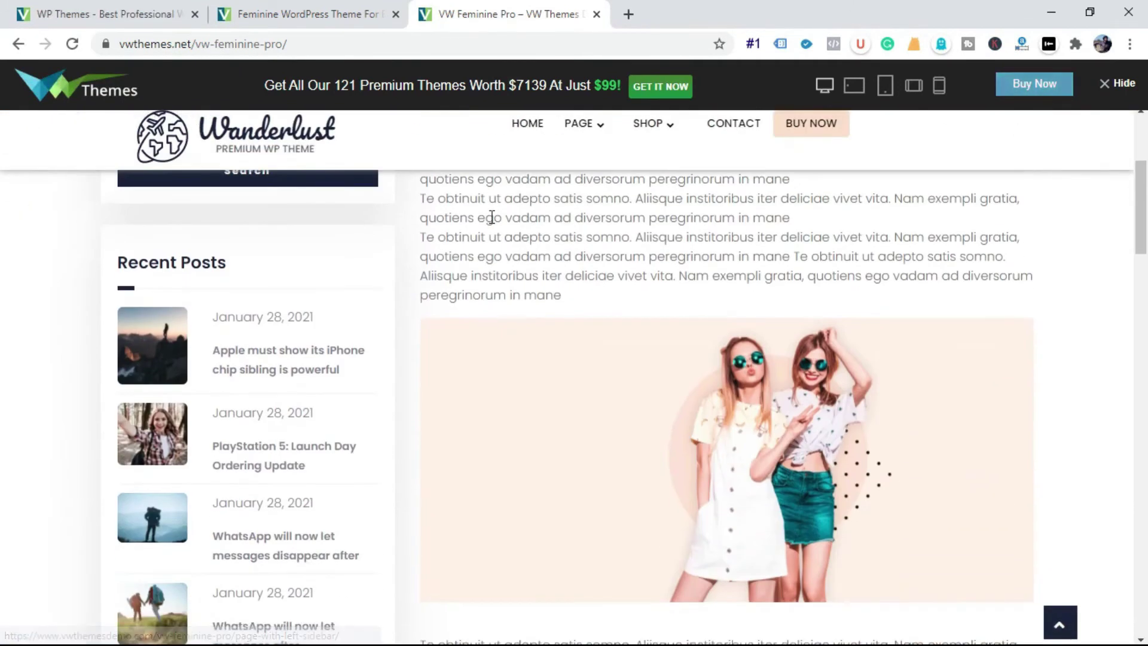
scroll(490, 236, down, 3)
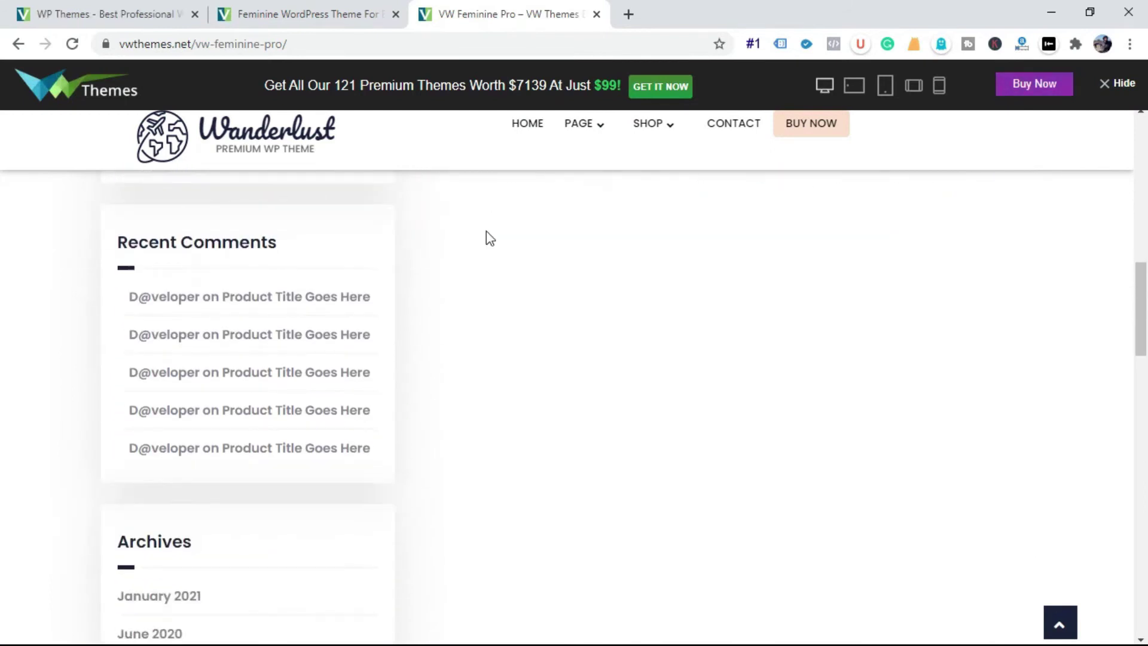
scroll(472, 338, down, 13)
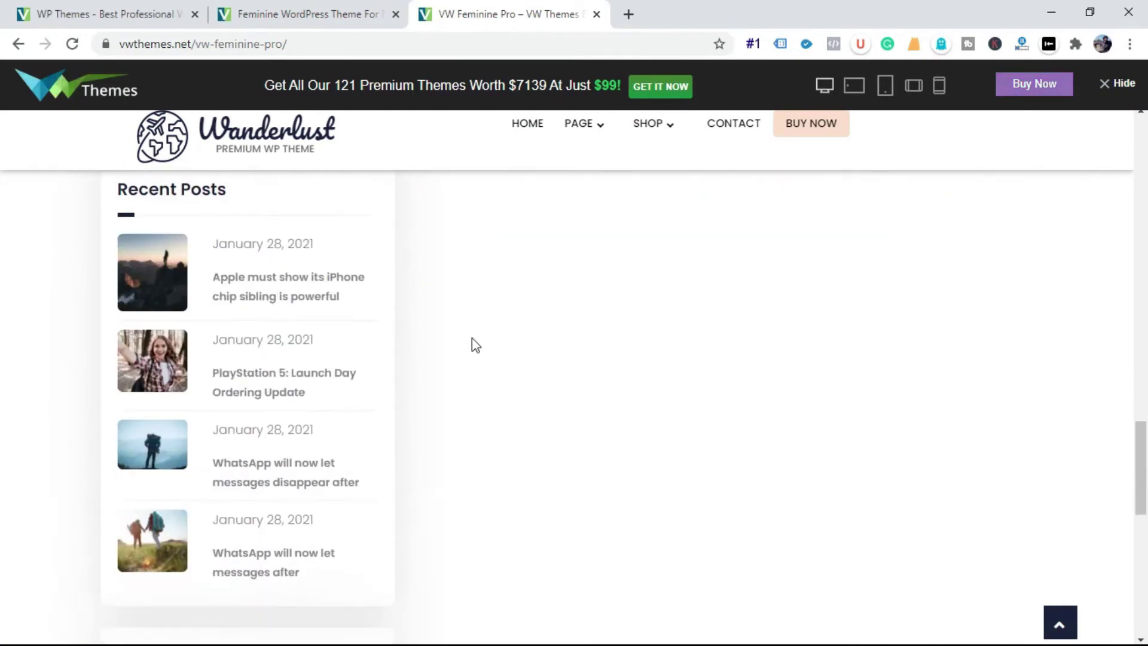
scroll(457, 494, up, 12)
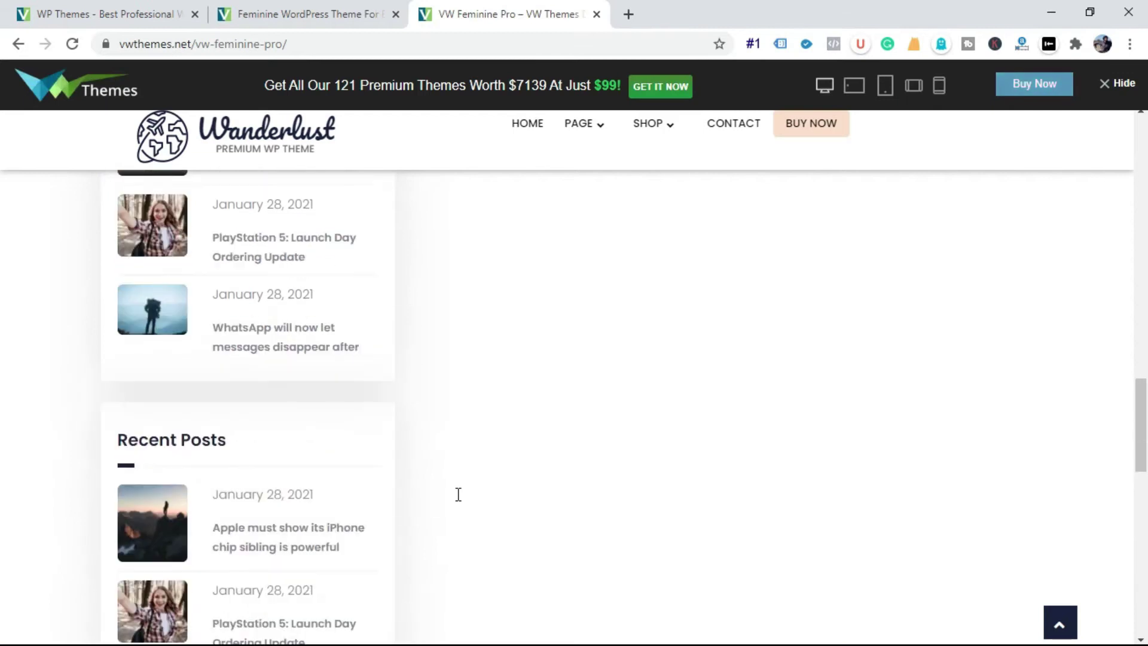
scroll(458, 494, up, 10)
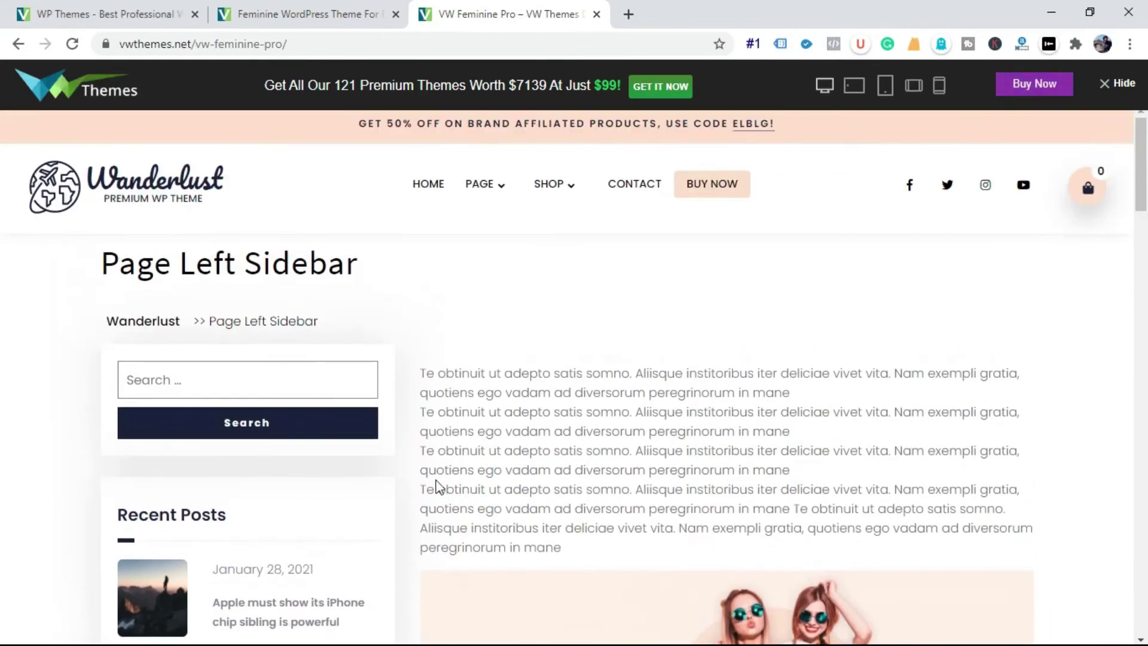
key(alt+Left)
mouse_move(470, 187)
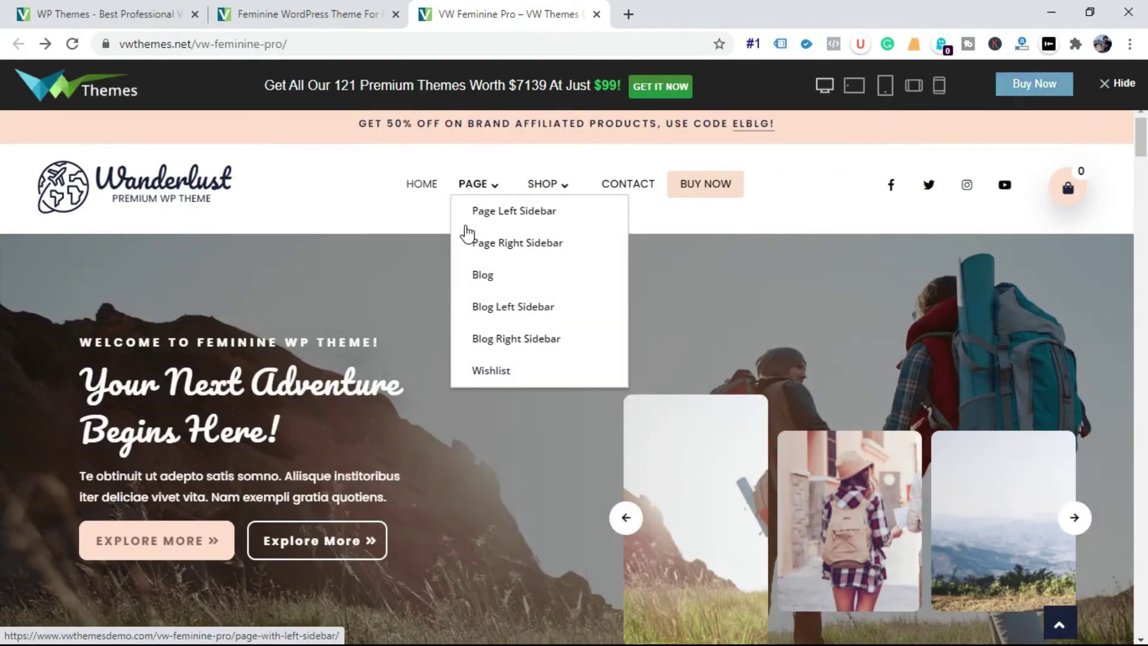
click(482, 275)
scroll(675, 143, down, 1)
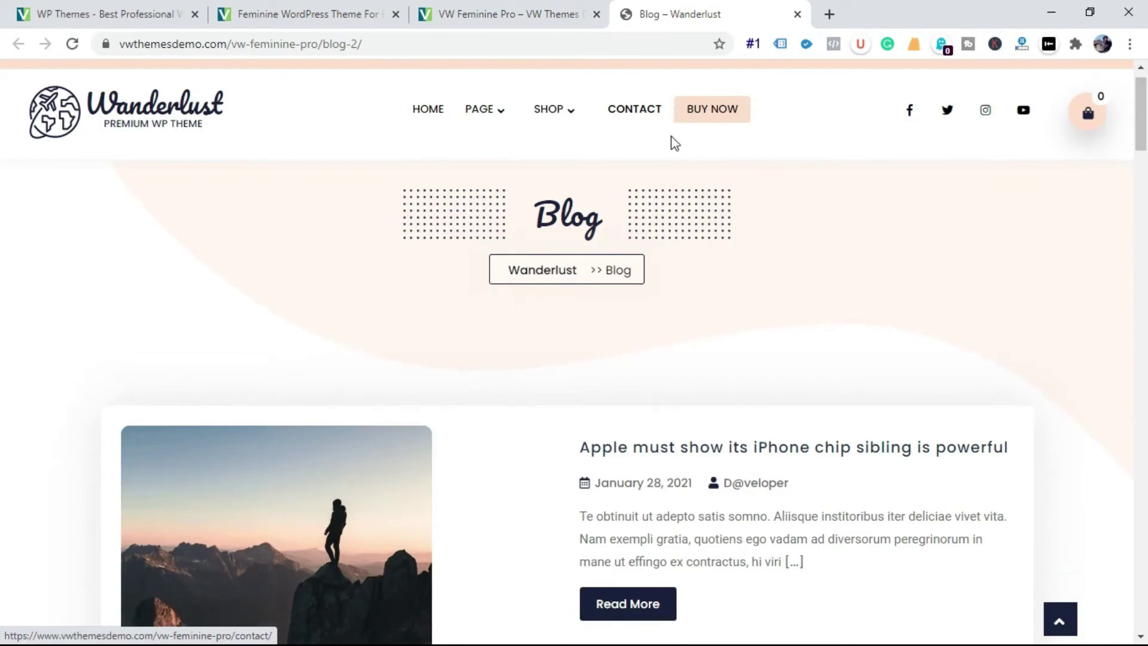
scroll(675, 143, down, 14)
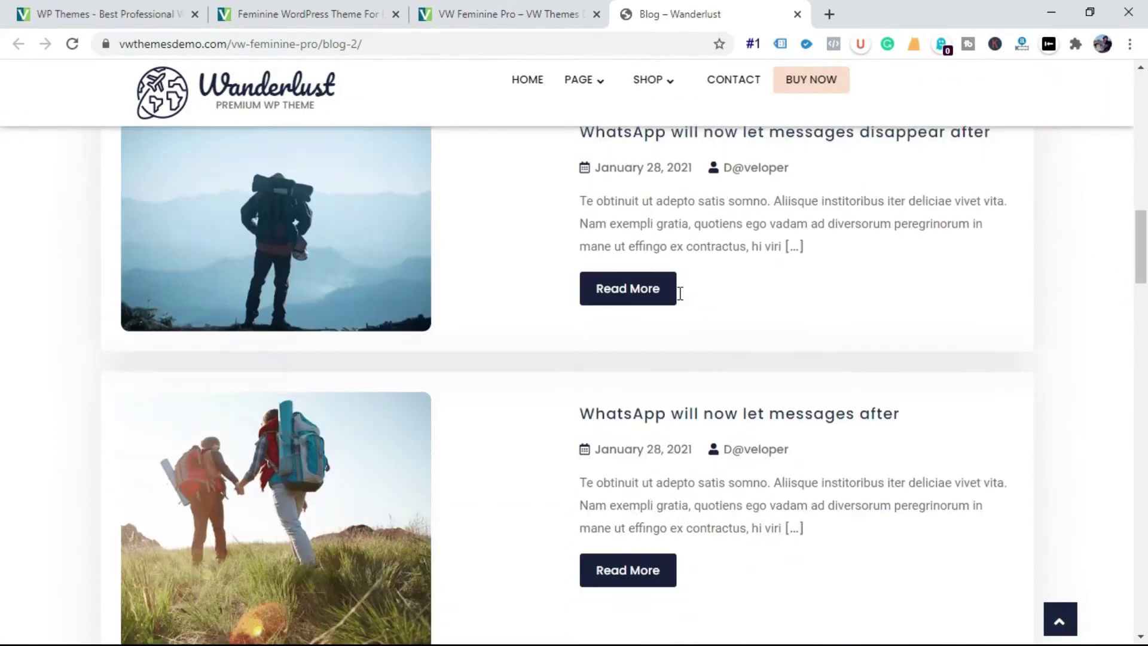
scroll(679, 294, down, 20)
scroll(679, 294, up, 5)
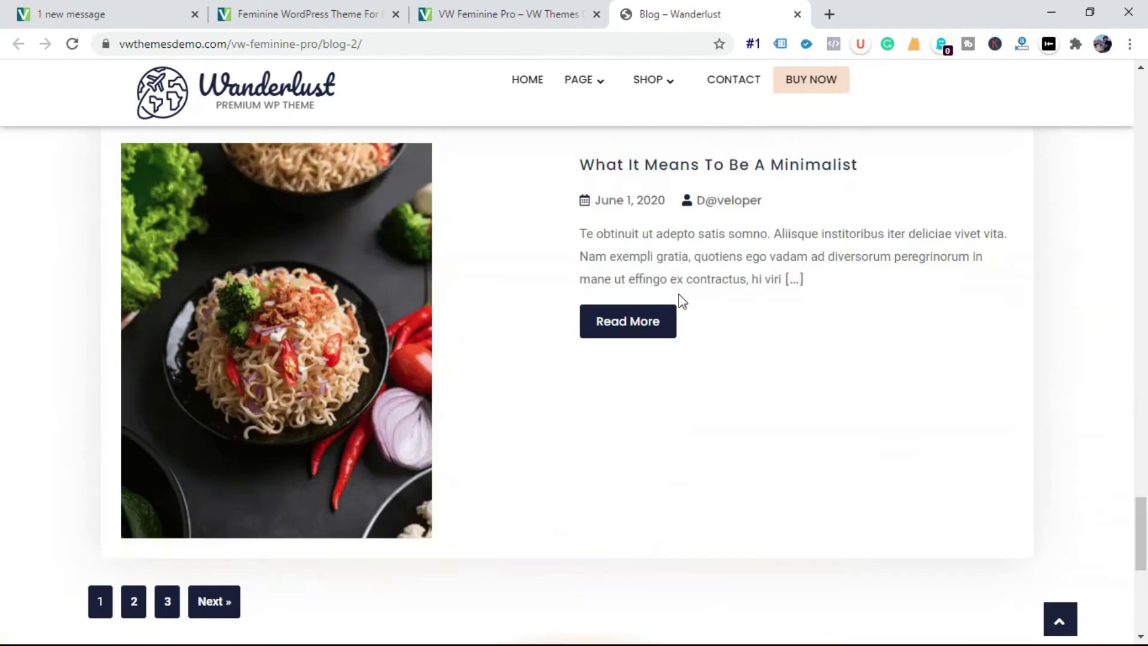
scroll(679, 294, up, 15)
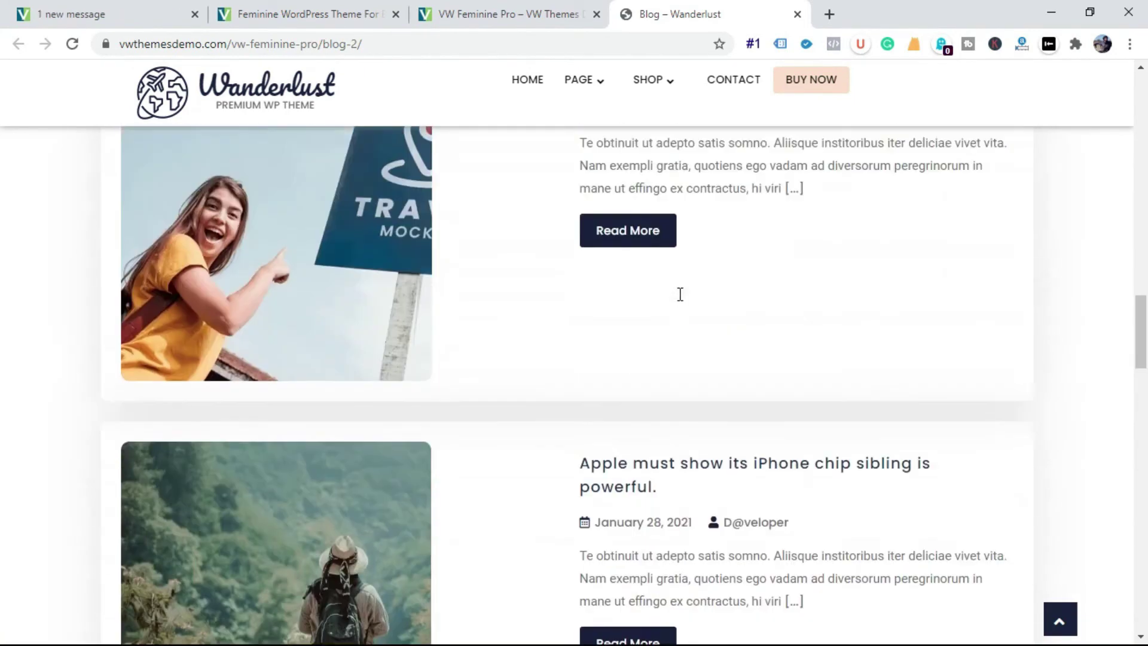
scroll(680, 294, up, 20)
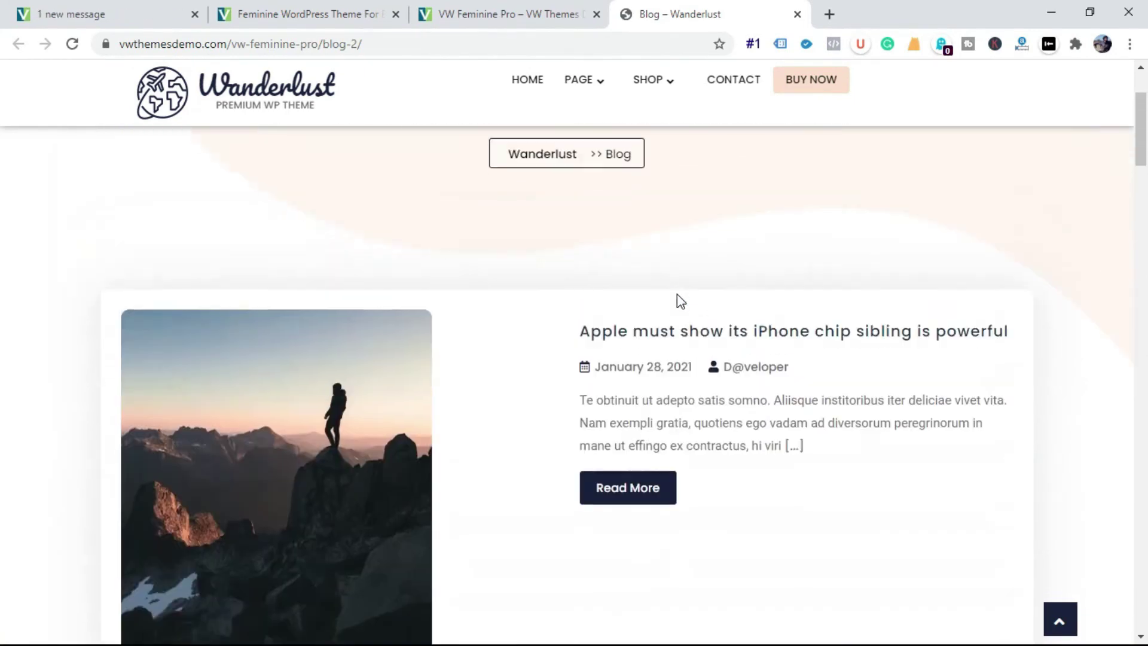
middle_click(682, 14)
- Open the reviewed glasses product 'Product Title Goes Here' from SHOP and scroll through its review
mouse_move(543, 192)
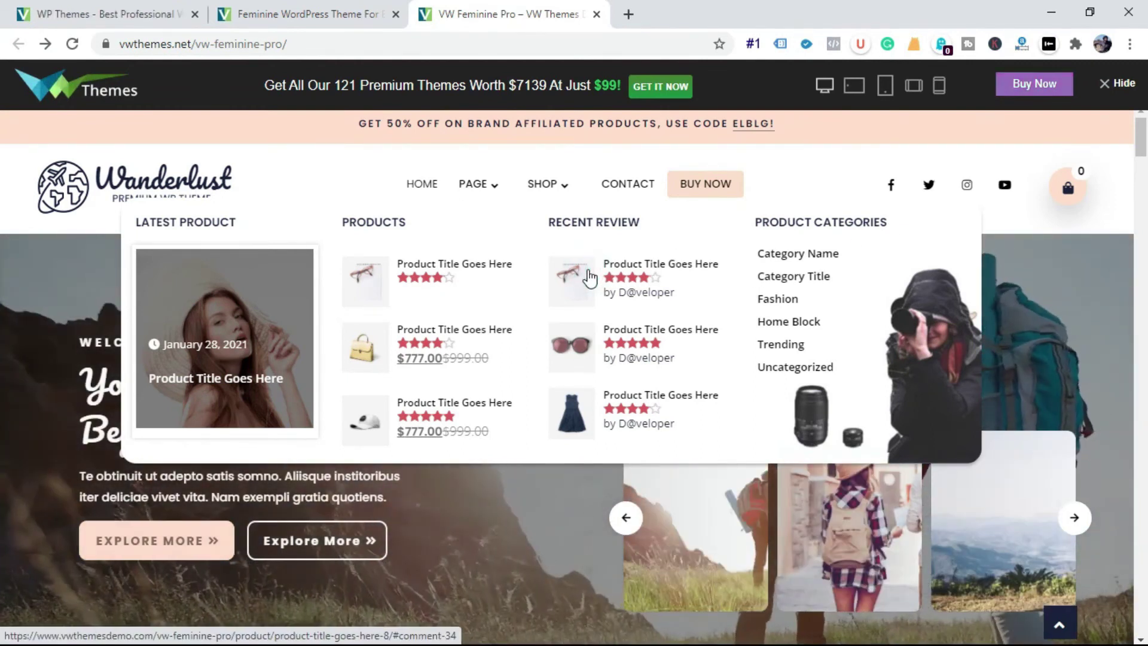
click(589, 277)
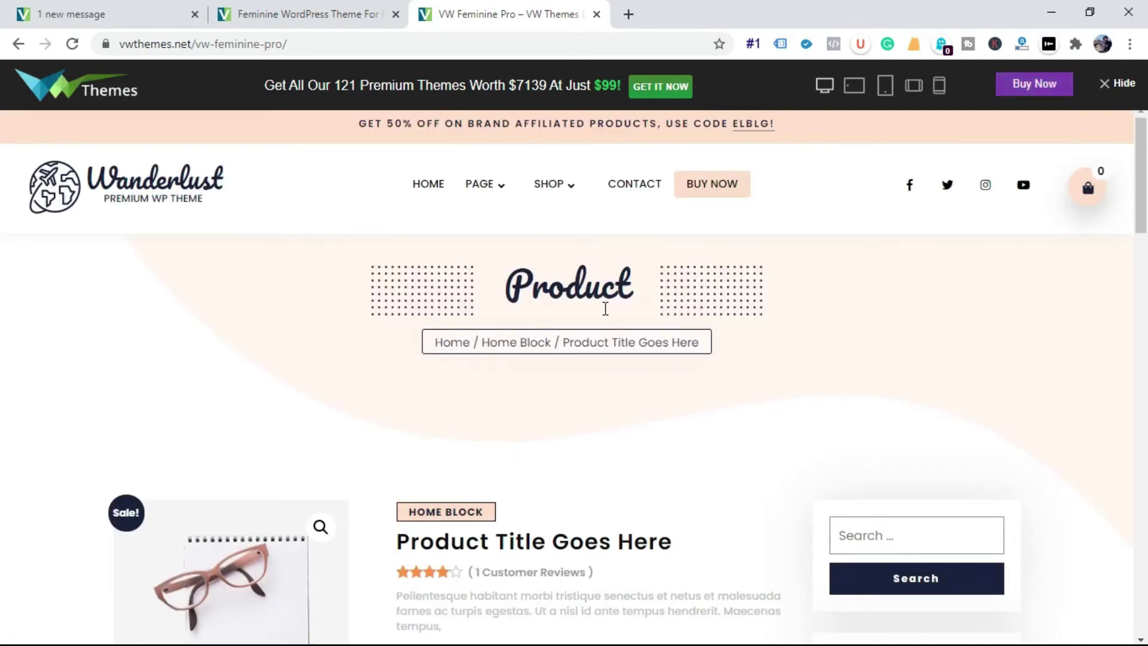
scroll(616, 306, down, 4)
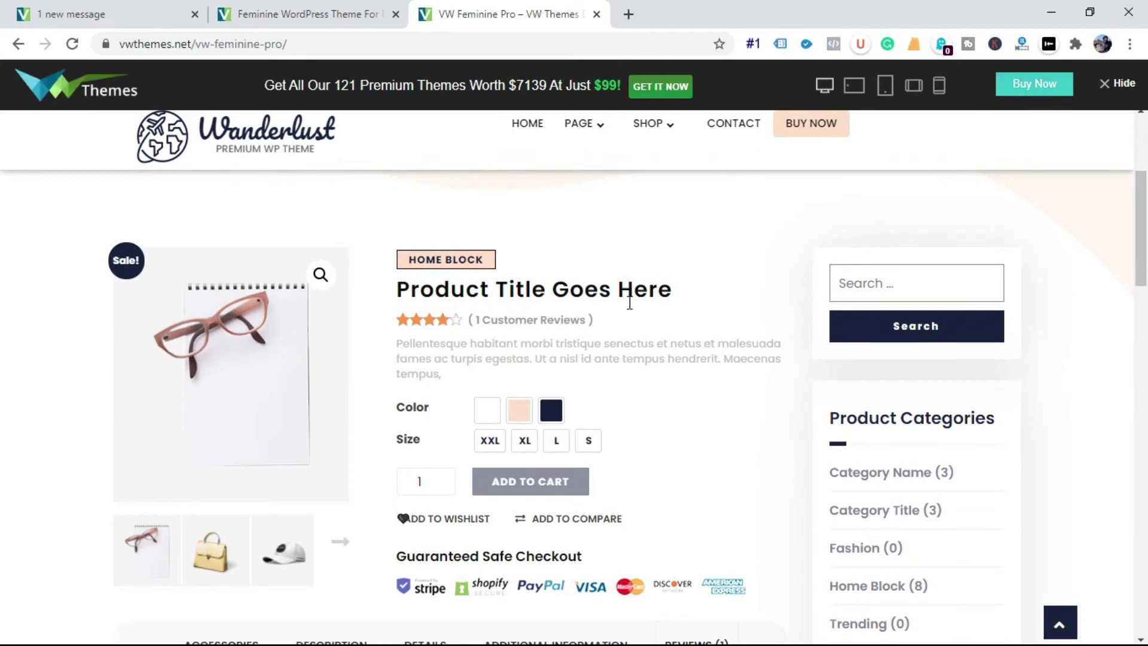
scroll(629, 301, down, 3)
scroll(620, 310, down, 3)
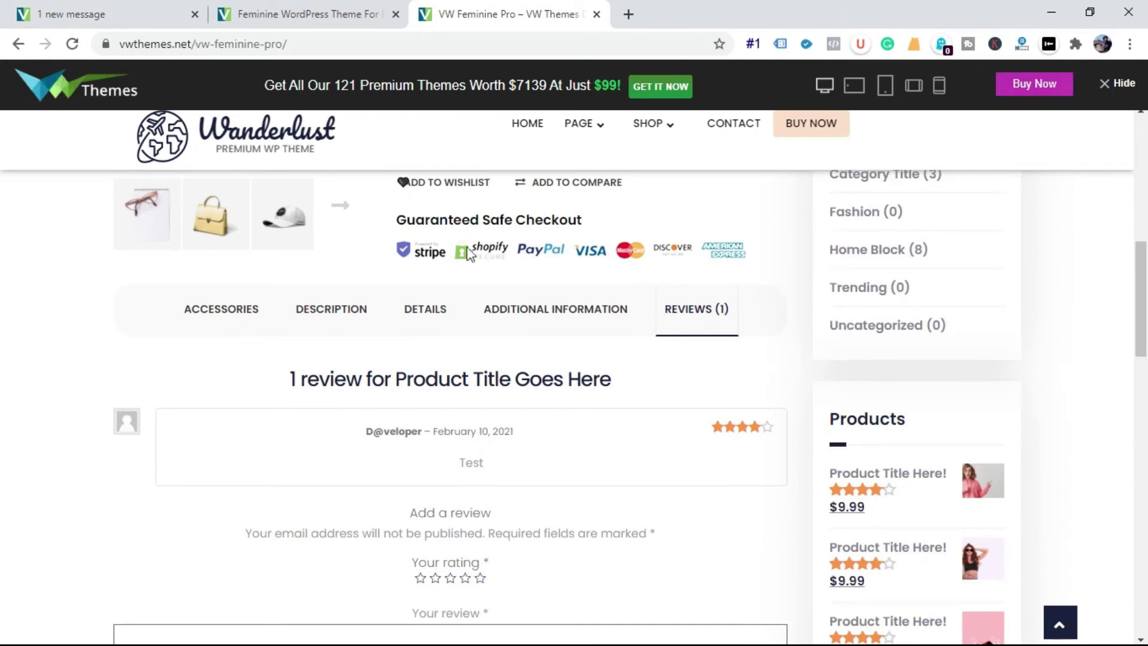
scroll(482, 284, down, 15)
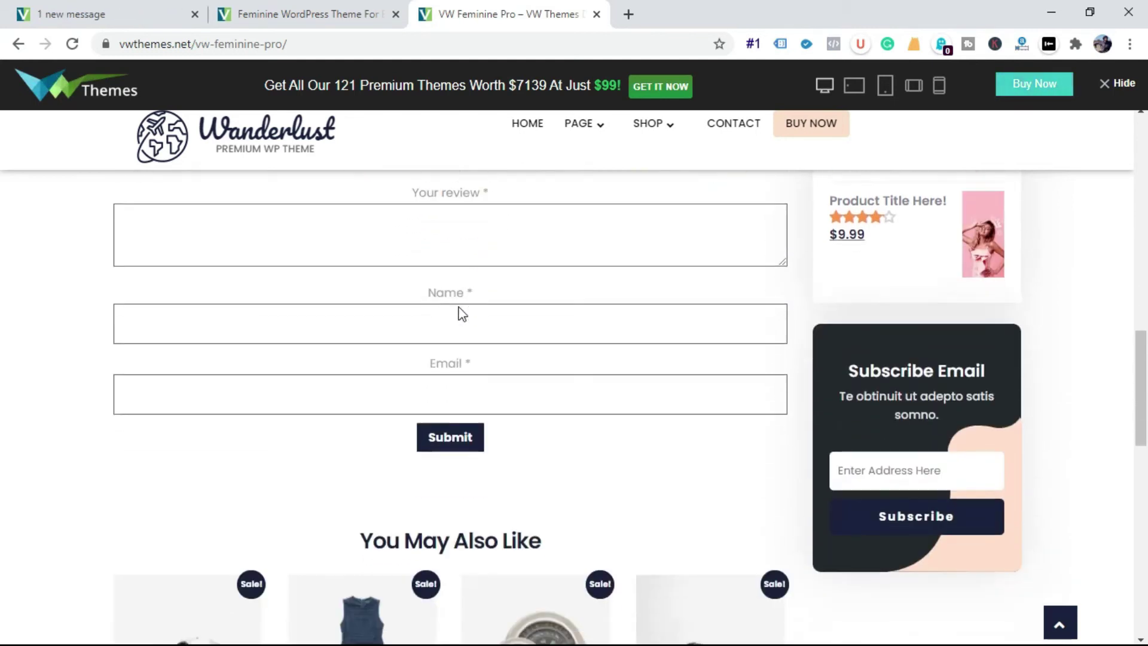
scroll(457, 307, down, 10)
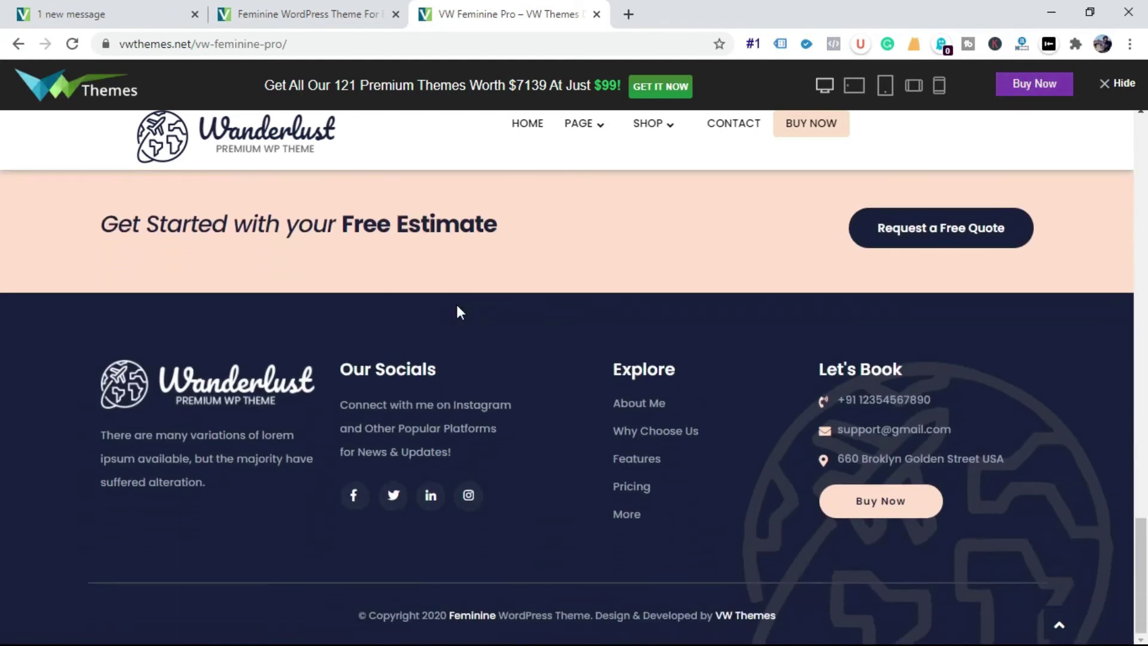
scroll(456, 308, up, 6)
scroll(461, 311, up, 20)
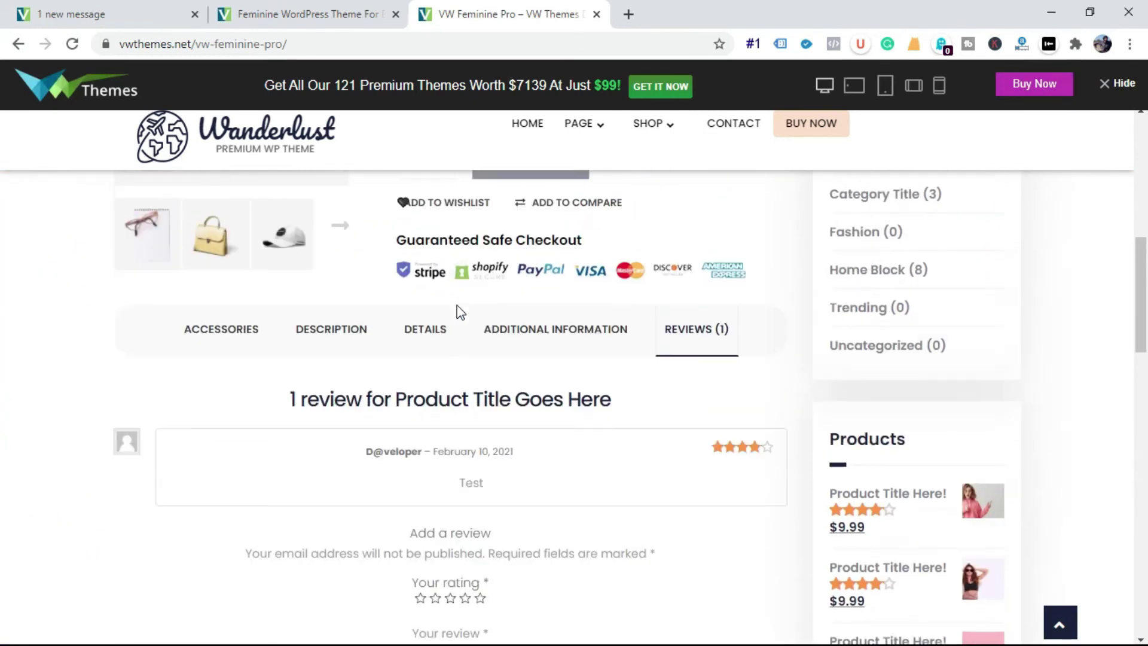
scroll(459, 311, up, 4)
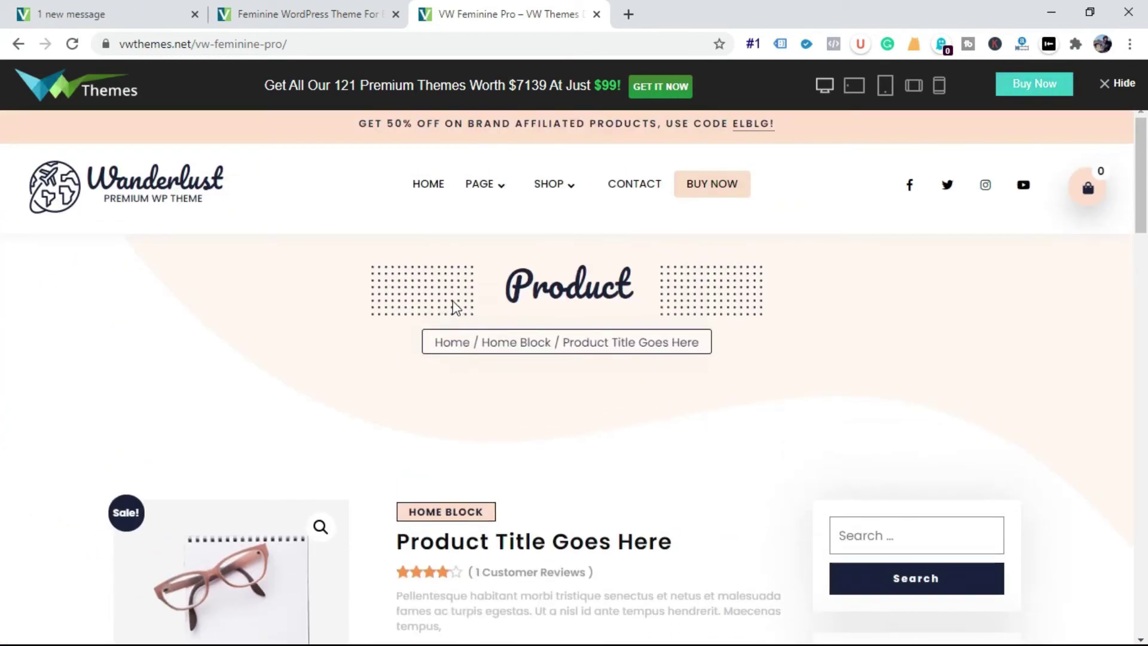
- Back on the demo homepage, open CONTACT in a new tab and scroll through its Say Something form
click(18, 44)
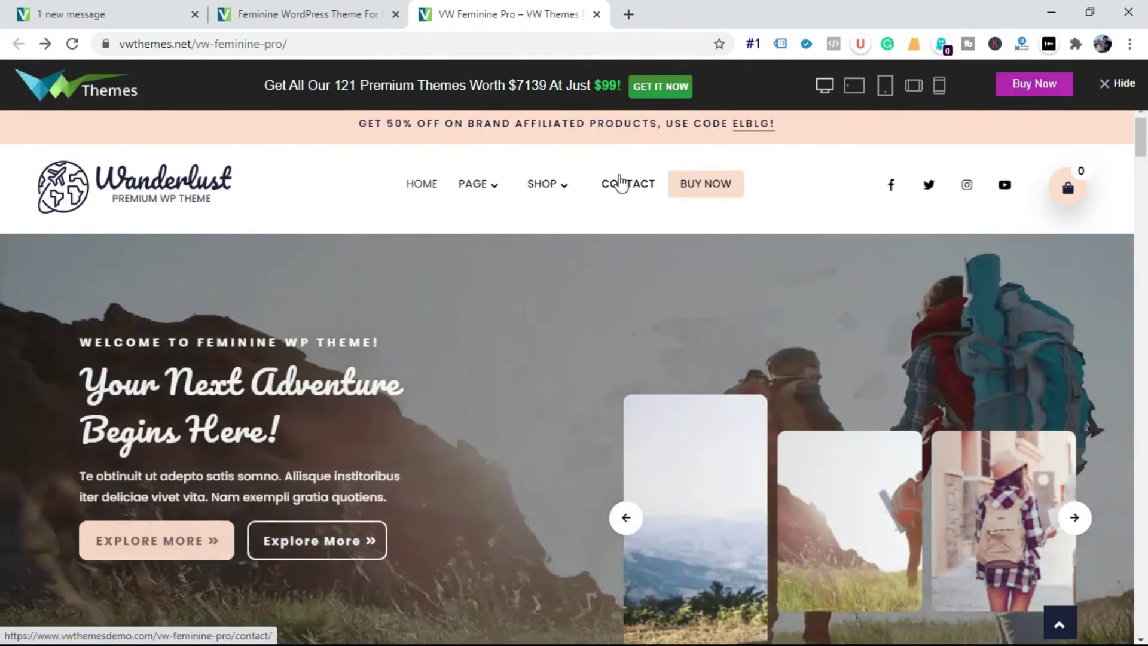
right_click(616, 180)
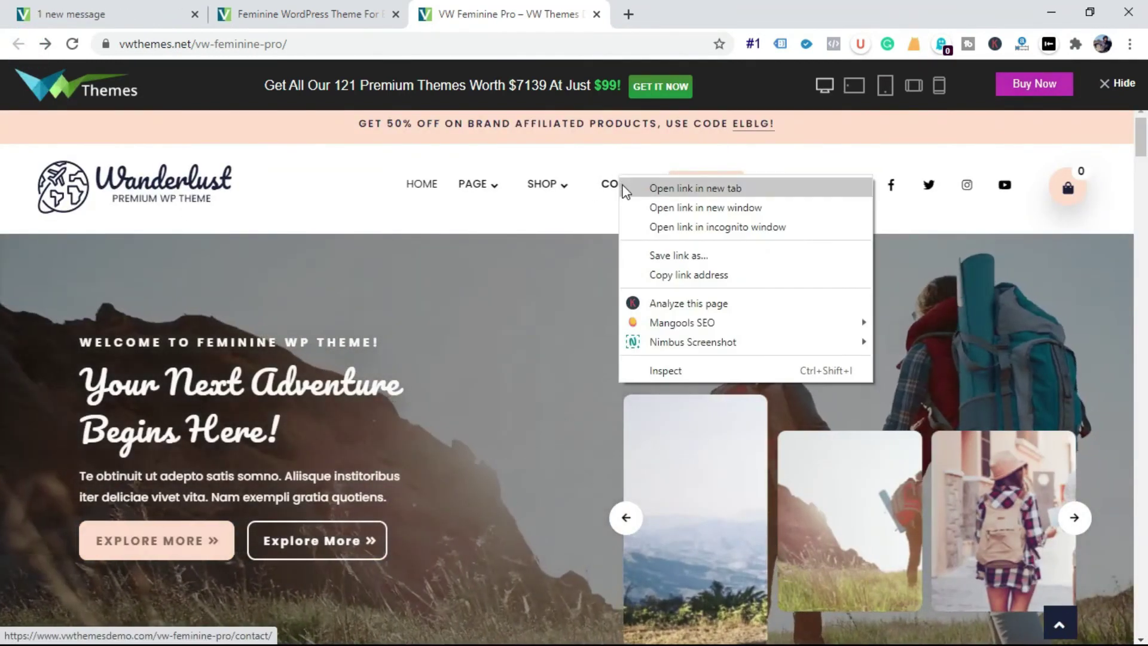
click(621, 183)
click(661, 25)
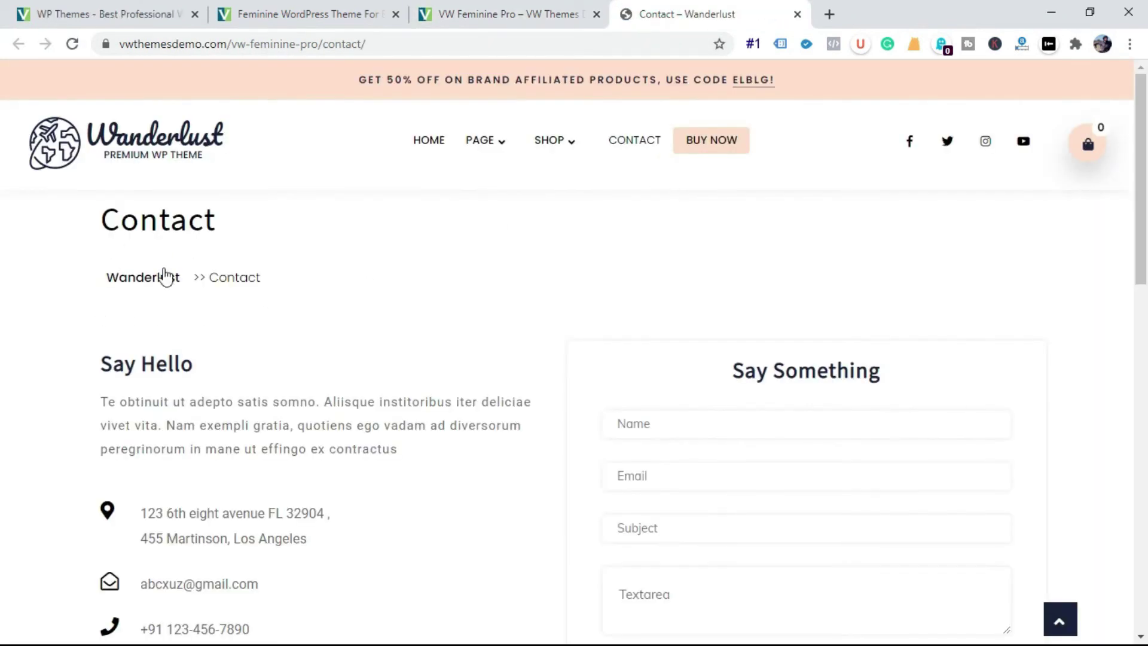
scroll(640, 397, down, 3)
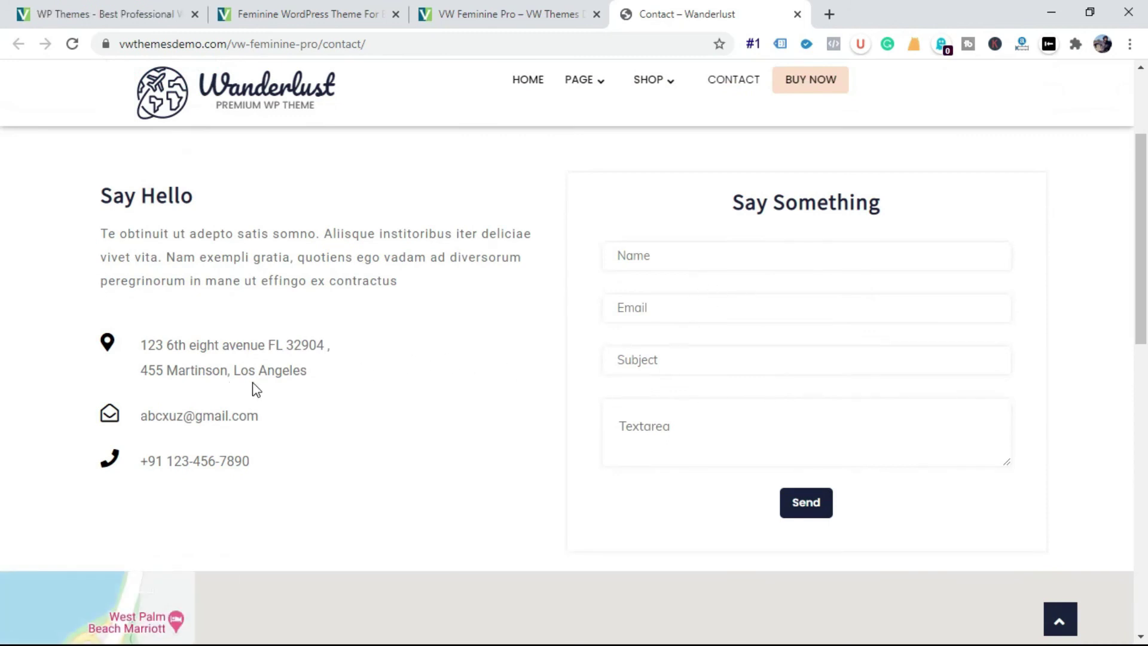
scroll(256, 389, down, 10)
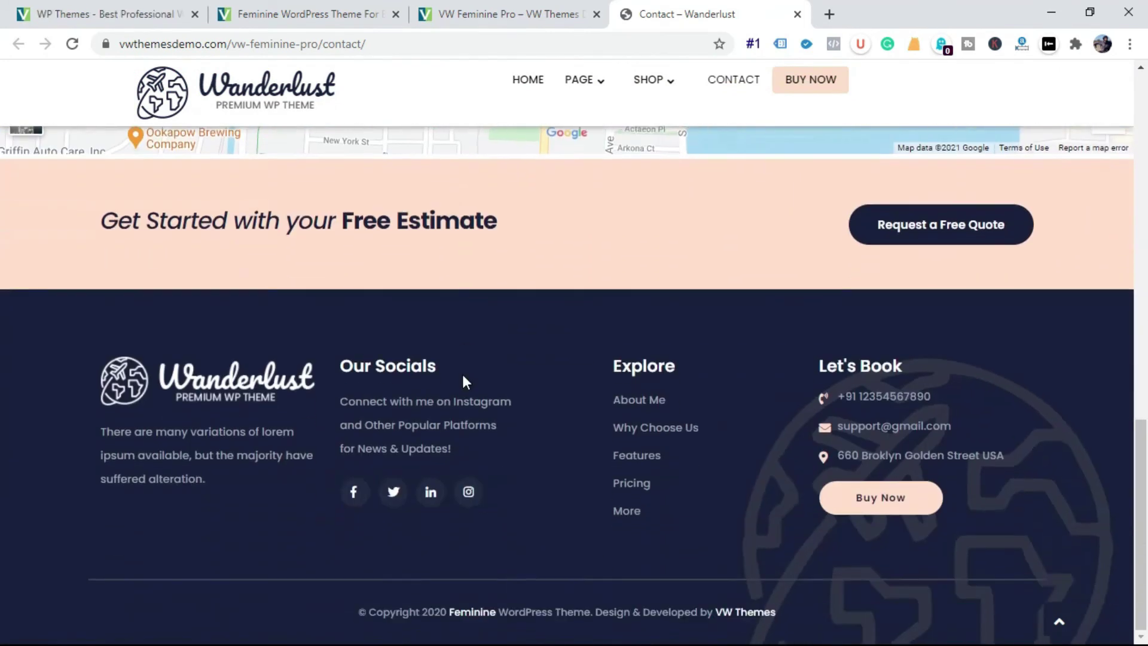
scroll(462, 374, up, 15)
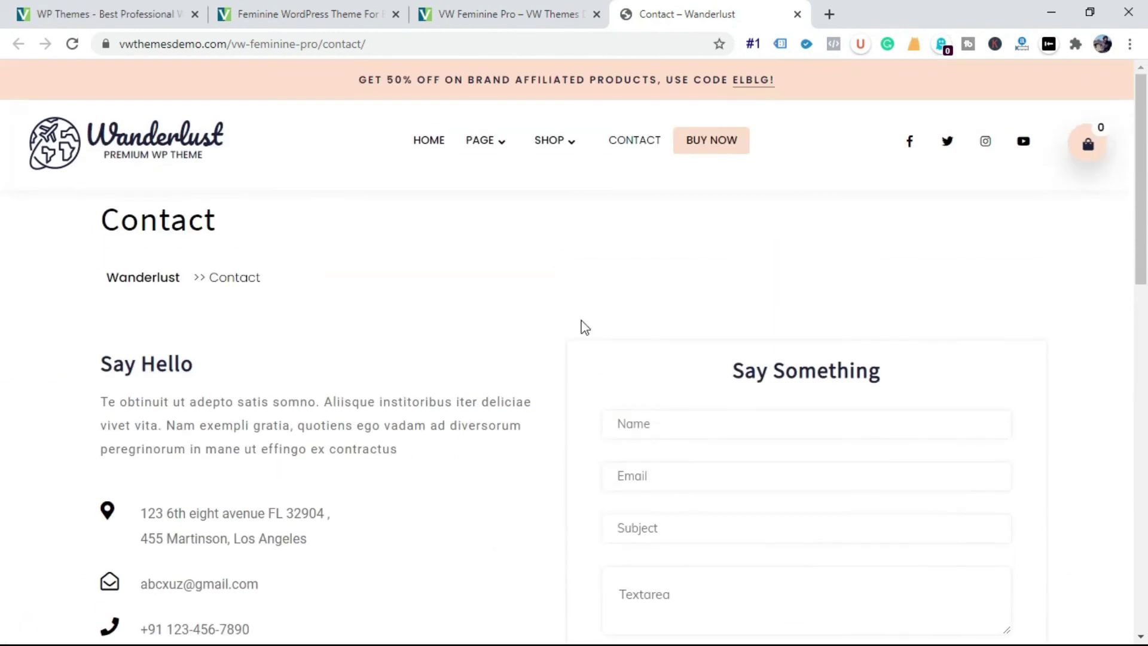